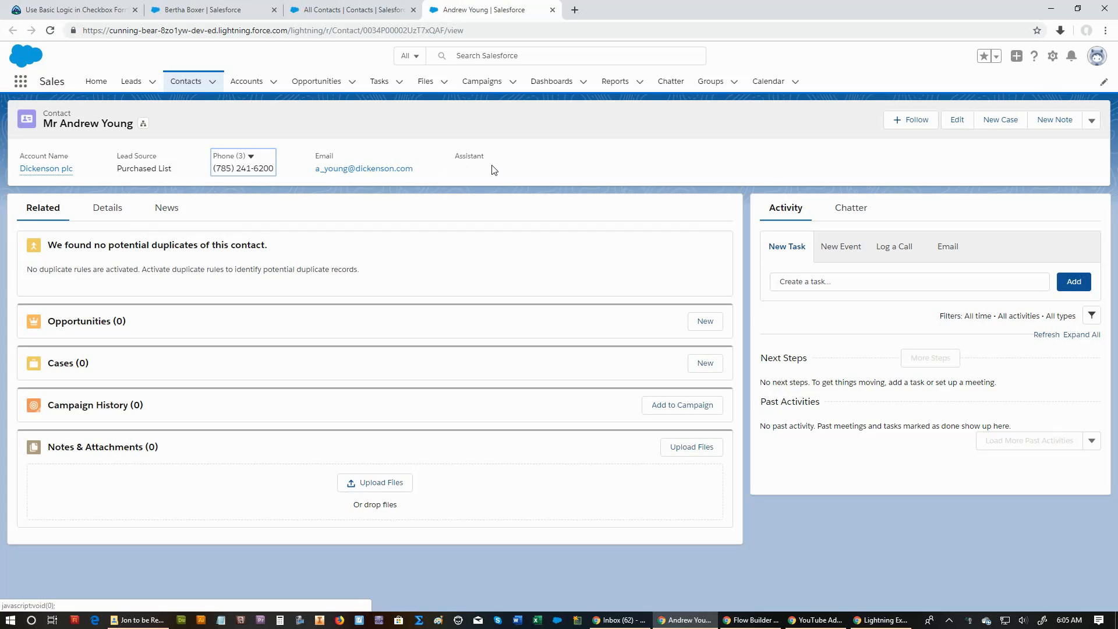
# View the additional phone numbers listed on the contact record.
pyautogui.click(250, 156)
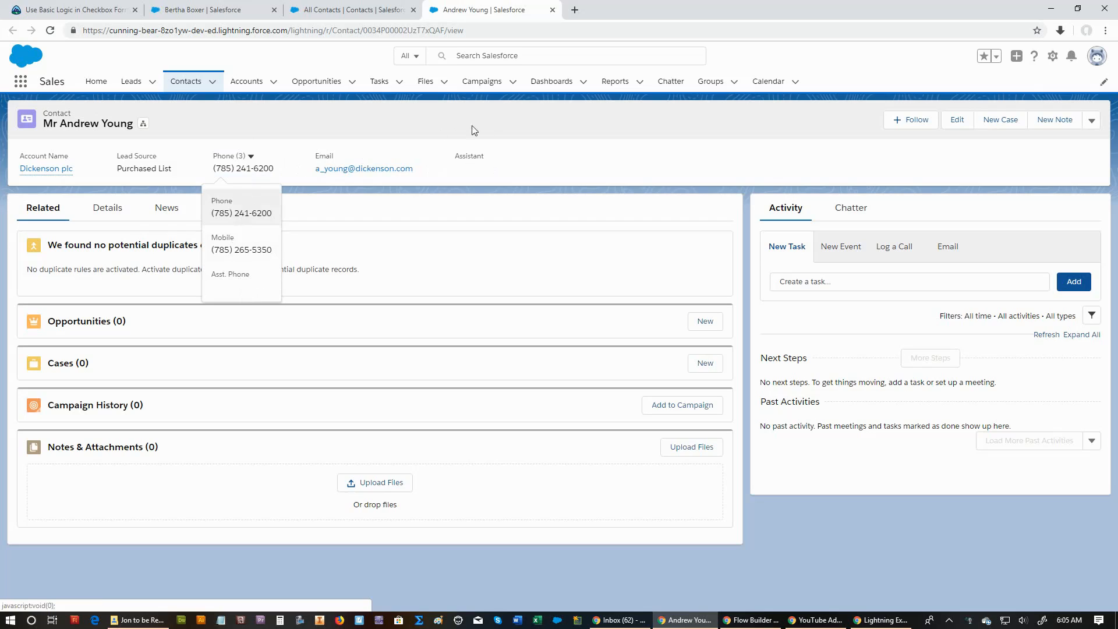
pyautogui.click(517, 128)
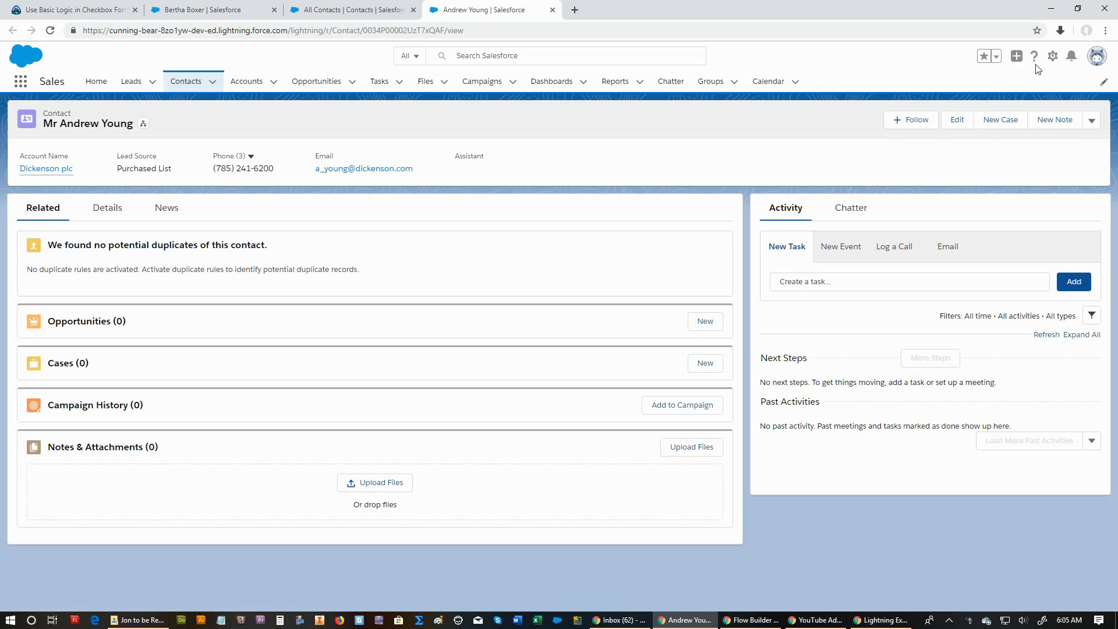
# Go to Setup and open the Contact object's Fields & Relationships in the Object Manager.
pyautogui.click(1054, 62)
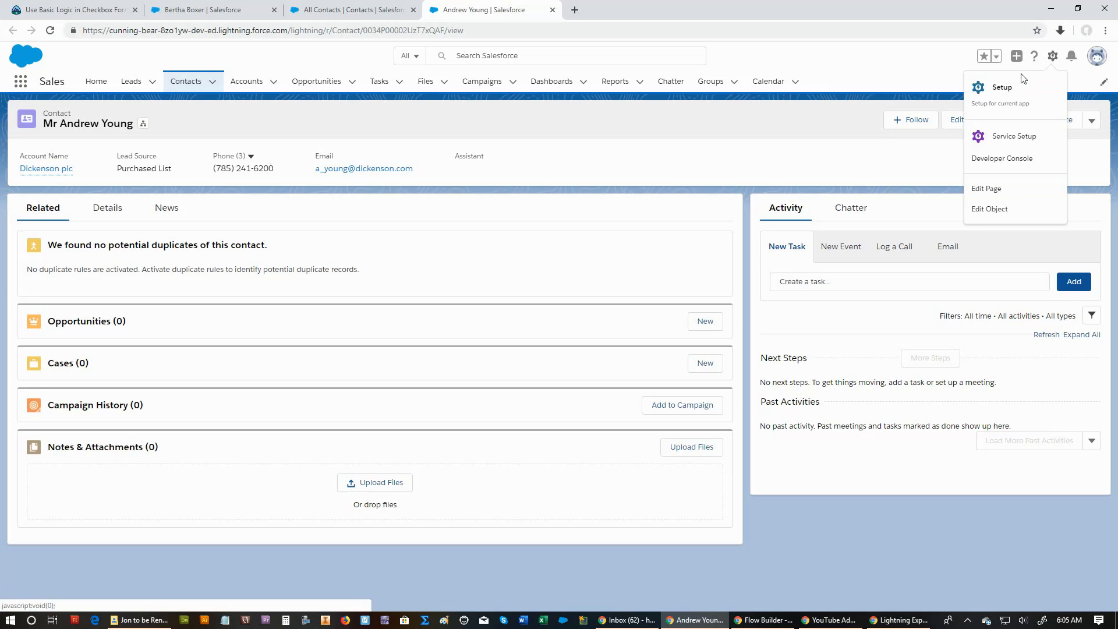
pyautogui.click(1004, 89)
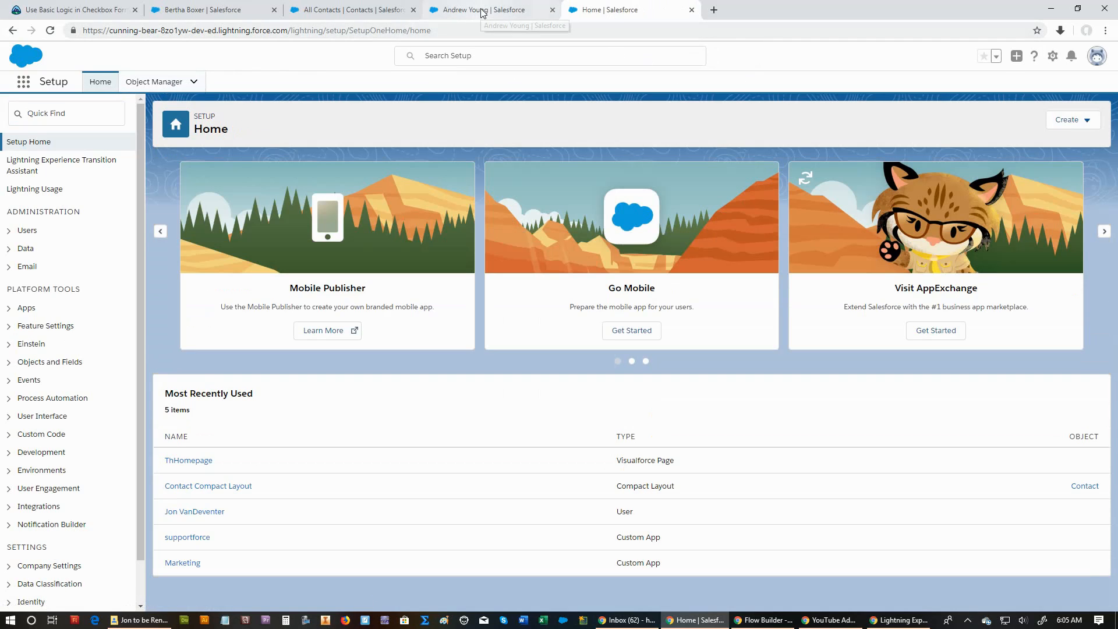
pyautogui.click(479, 17)
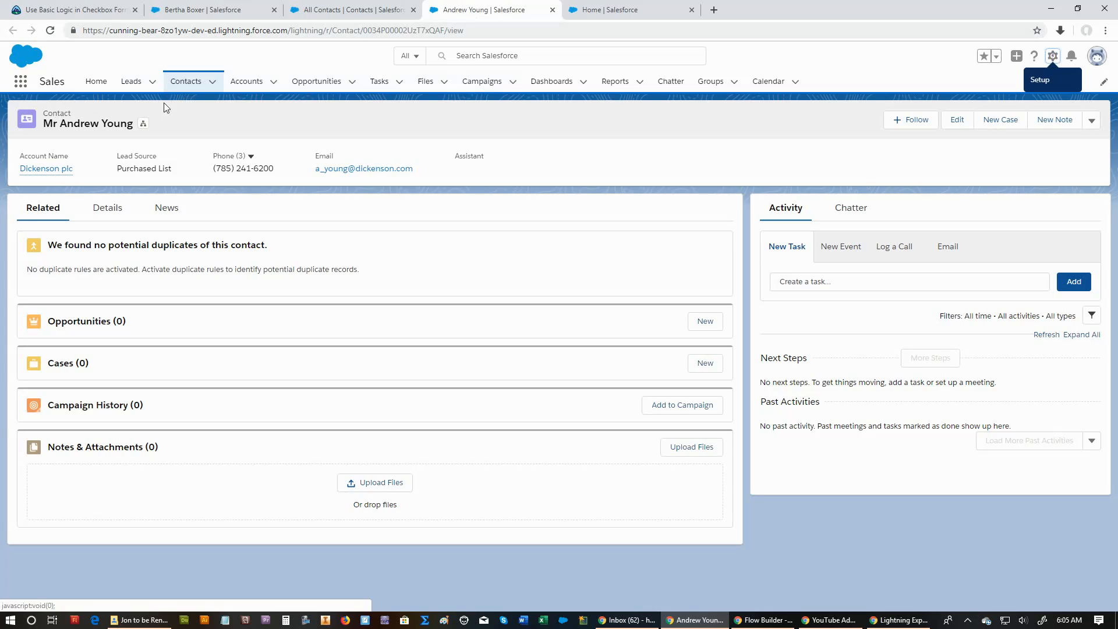
pyautogui.click(635, 14)
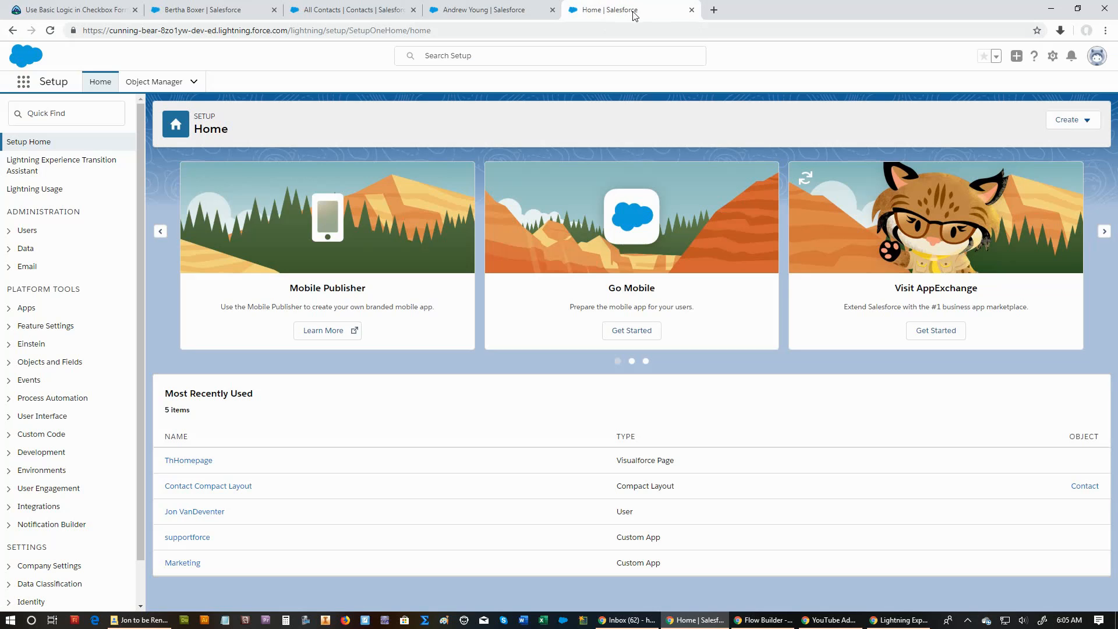
pyautogui.click(174, 83)
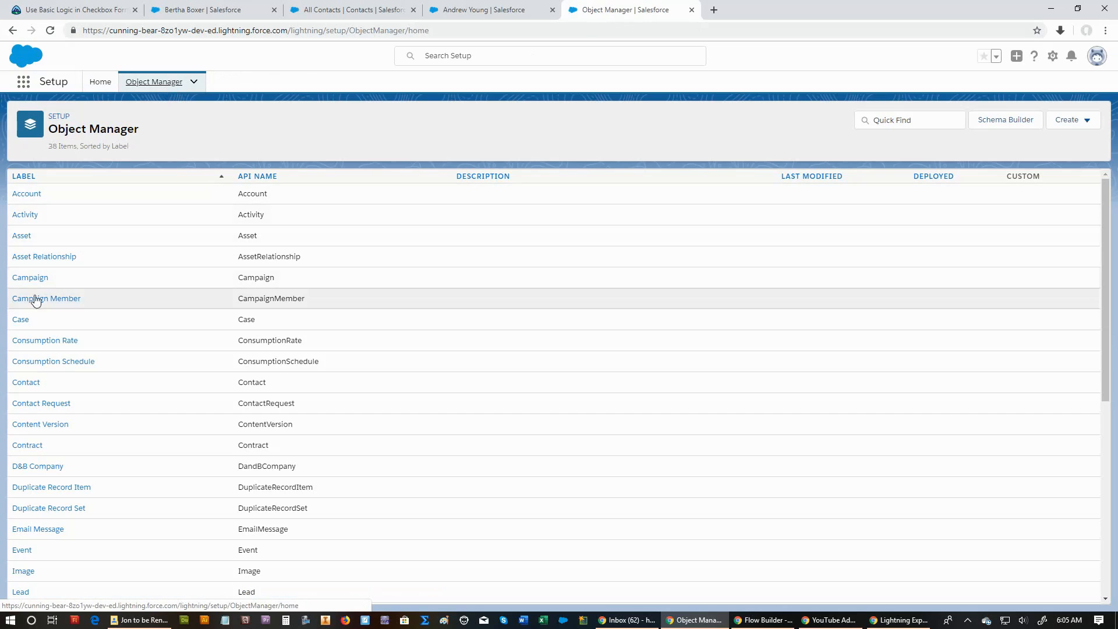
pyautogui.click(23, 382)
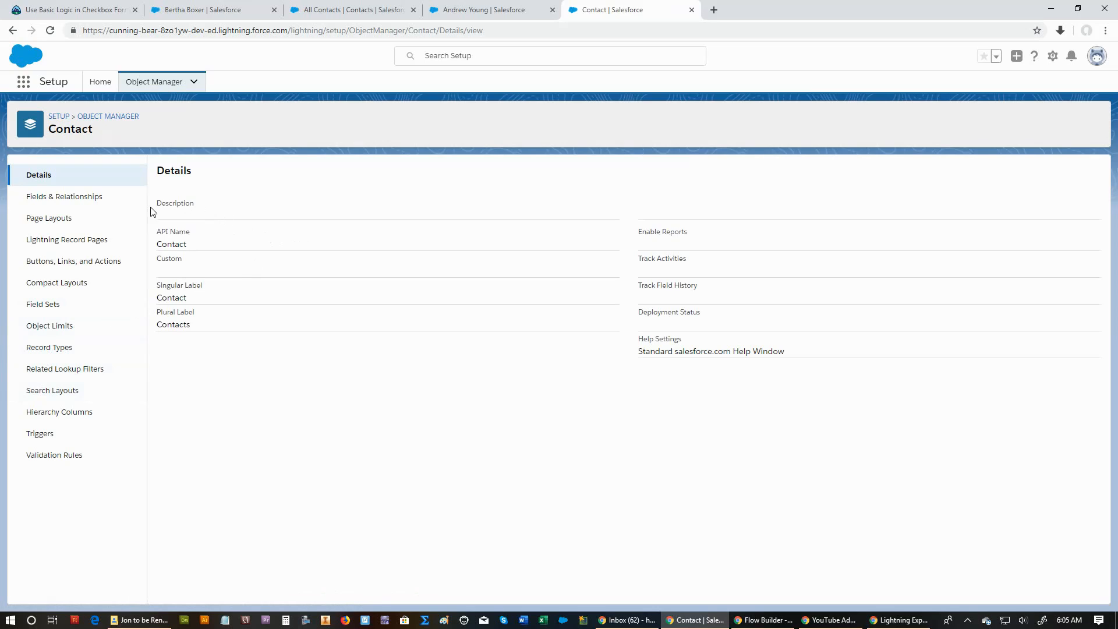
pyautogui.click(56, 203)
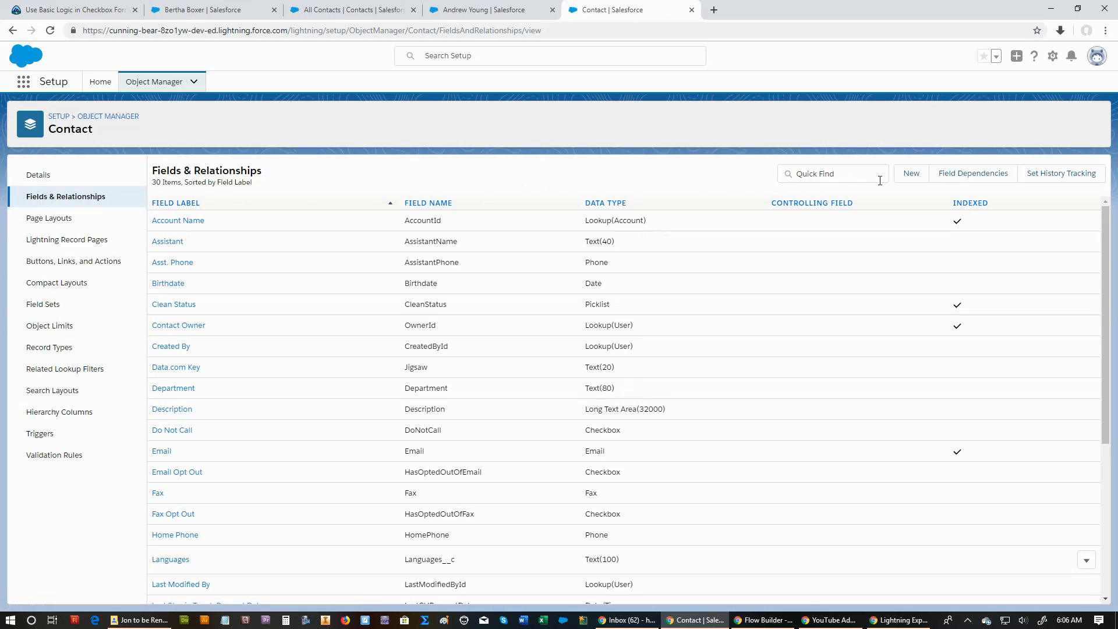
# Start a new custom field on the Contact object with Formula as its data type.
pyautogui.click(913, 175)
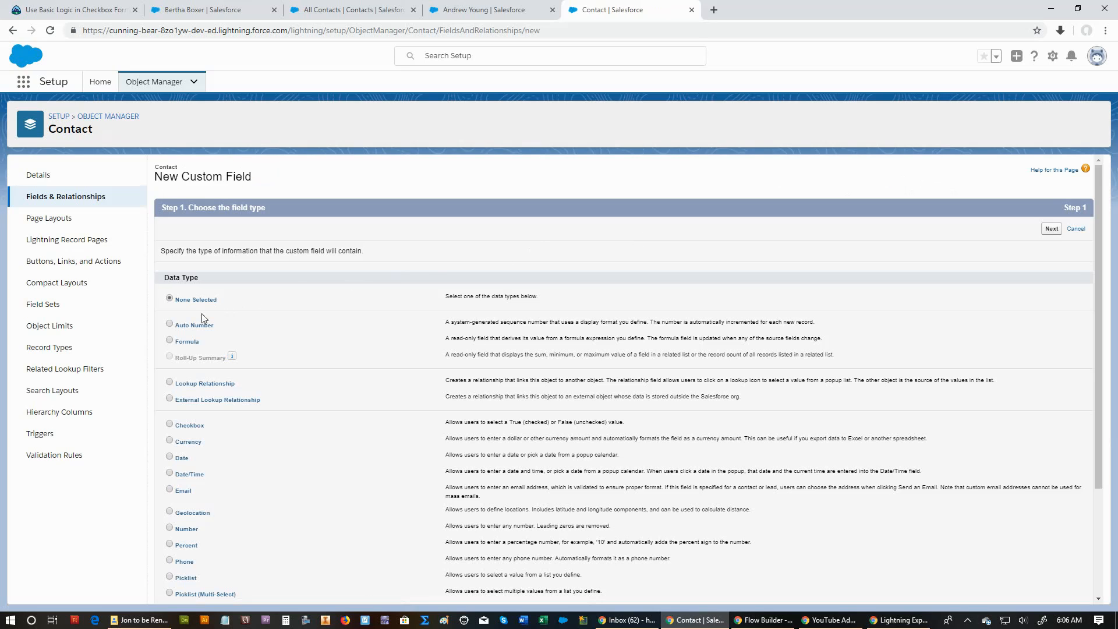
pyautogui.click(171, 341)
pyautogui.click(1052, 229)
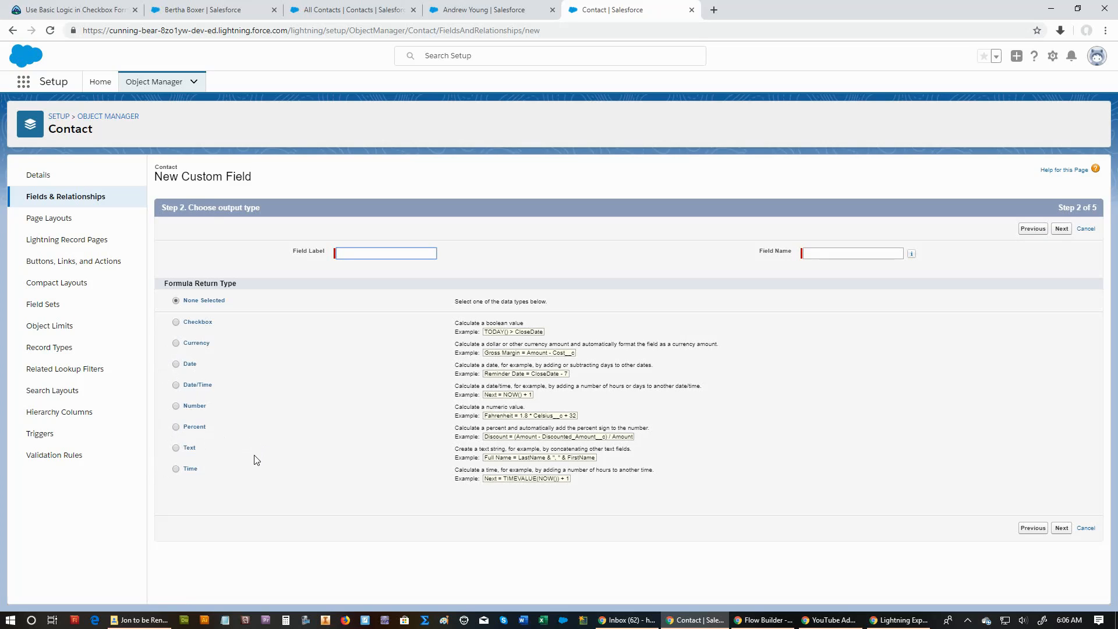
# Label the formula field "Contact Info (F)" with field name Contact_Info_F and return type Text, and continue to the formula entry.
pyautogui.click(176, 448)
pyautogui.click(357, 254)
pyautogui.write('Cont')
pyautogui.press('BackSpace')
pyautogui.press('BackSpace')
pyautogui.press('BackSpace')
pyautogui.press('BackSpace')
pyautogui.write('Contact Info ')
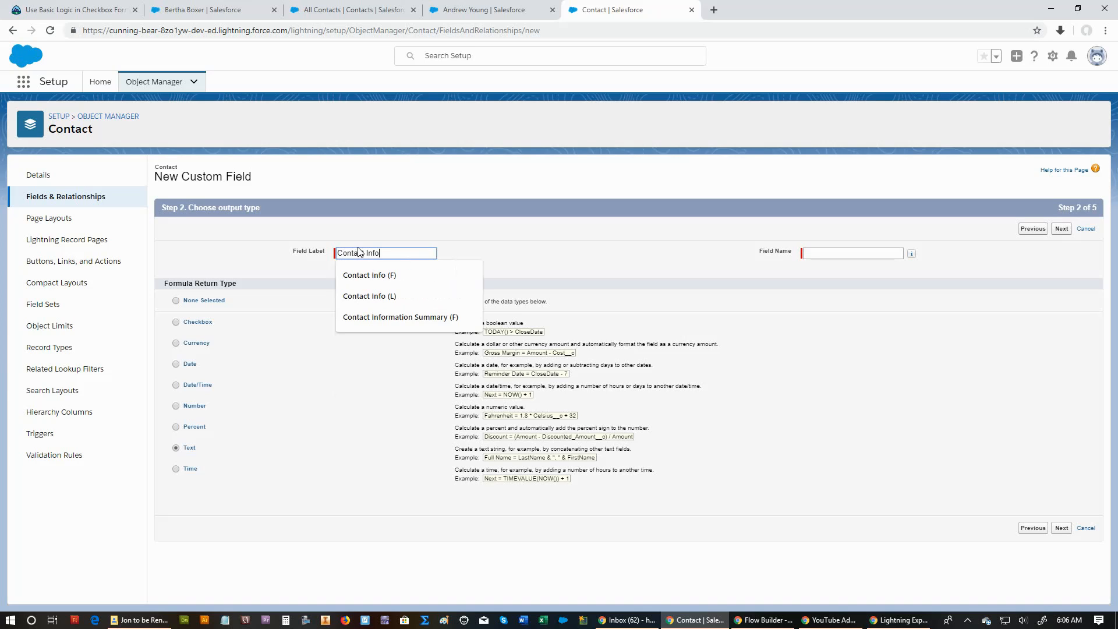
pyautogui.write('(F)')
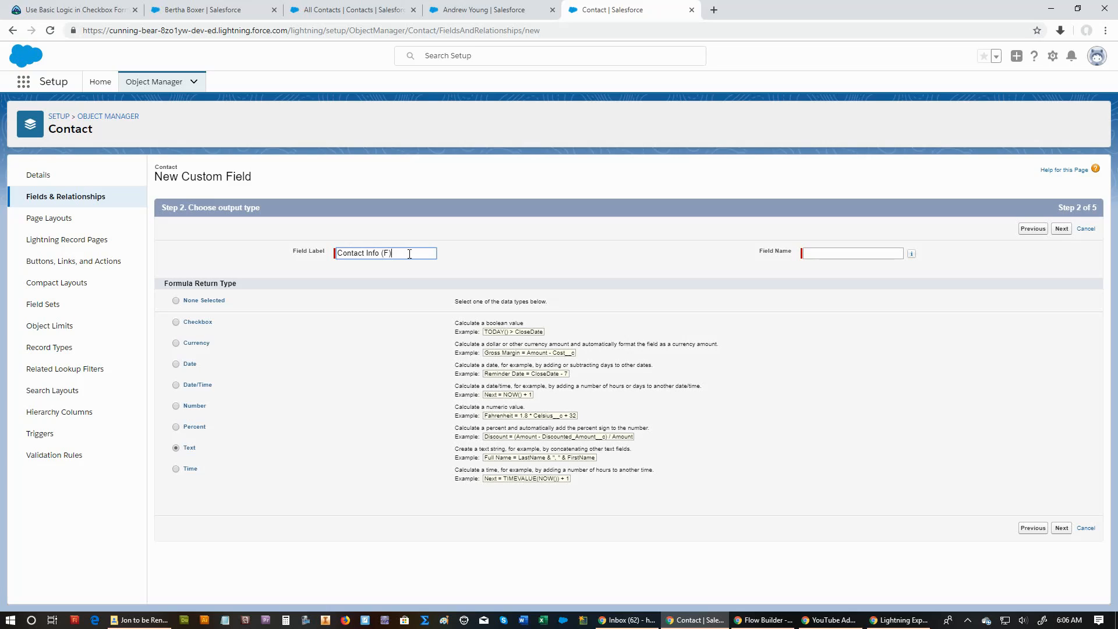
pyautogui.click(815, 253)
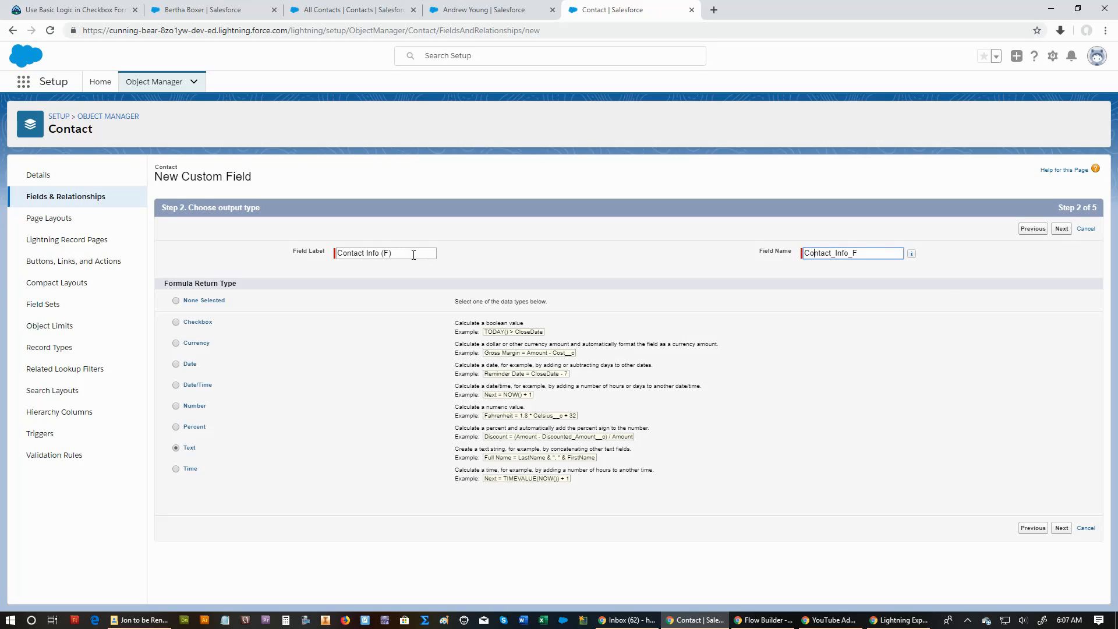
pyautogui.click(1060, 231)
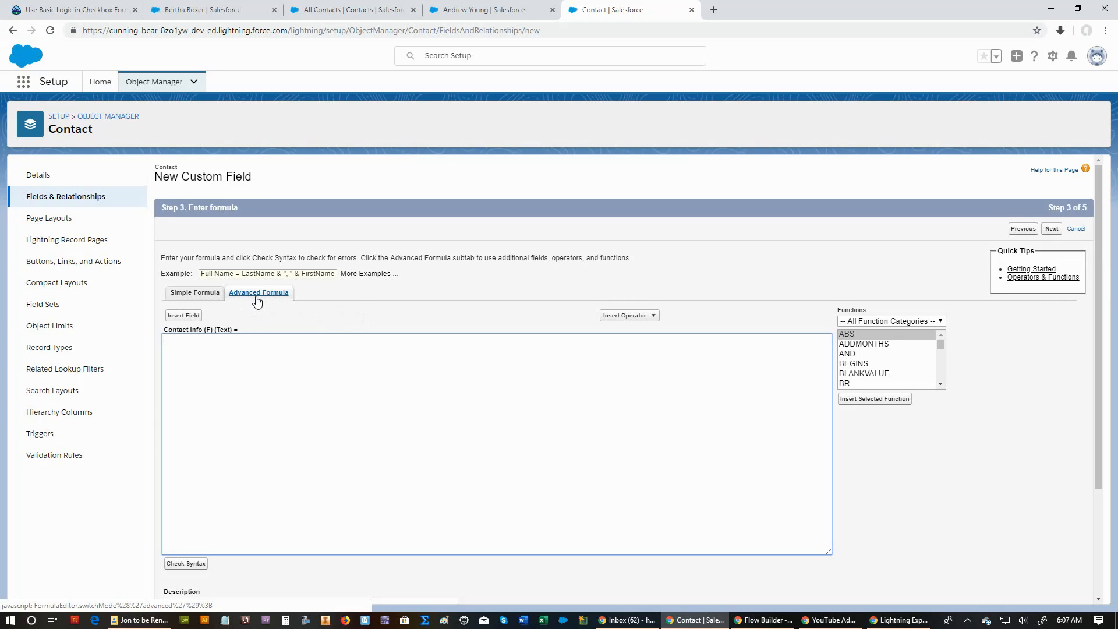
# Insert the contact's Phone field into the formula using the Advanced Formula editor.
pyautogui.click(210, 294)
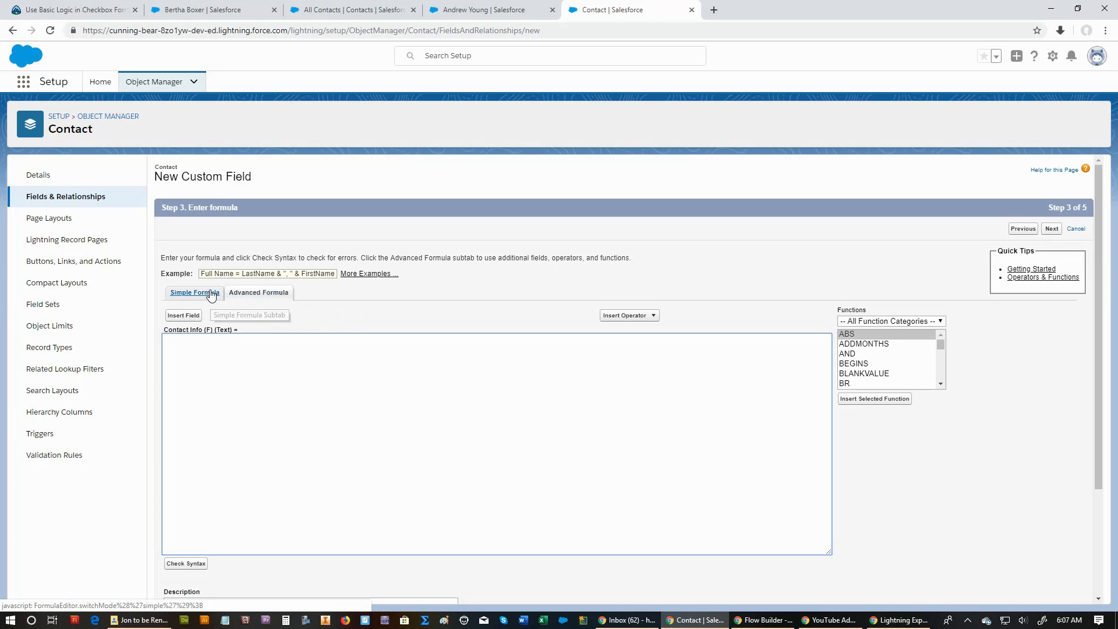
pyautogui.click(259, 293)
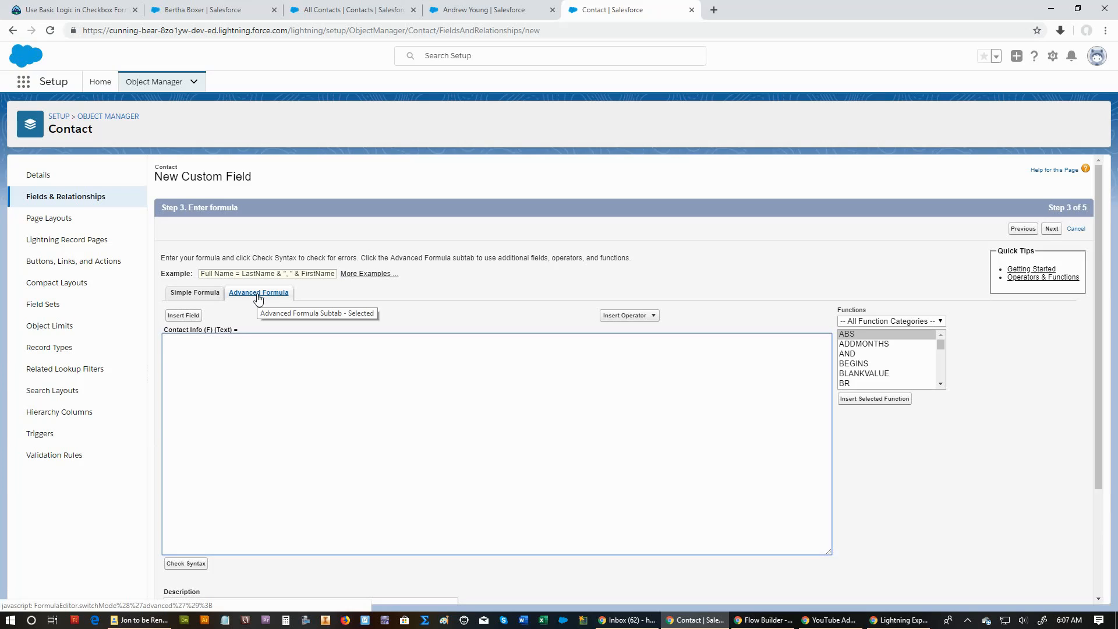
pyautogui.click(196, 318)
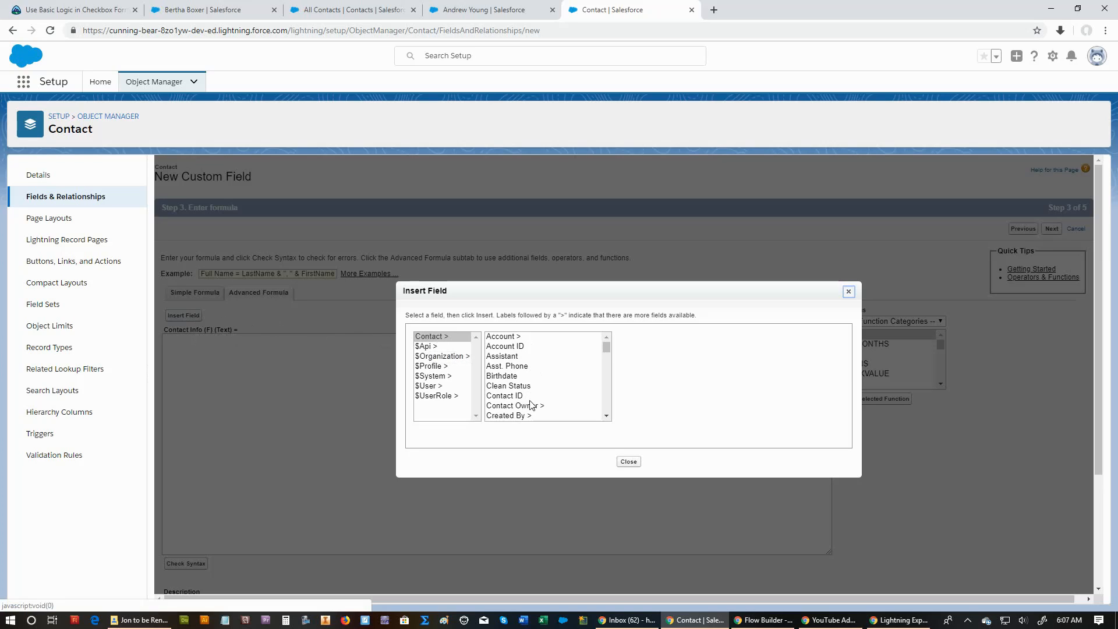
pyautogui.scroll(-3, 514, 384)
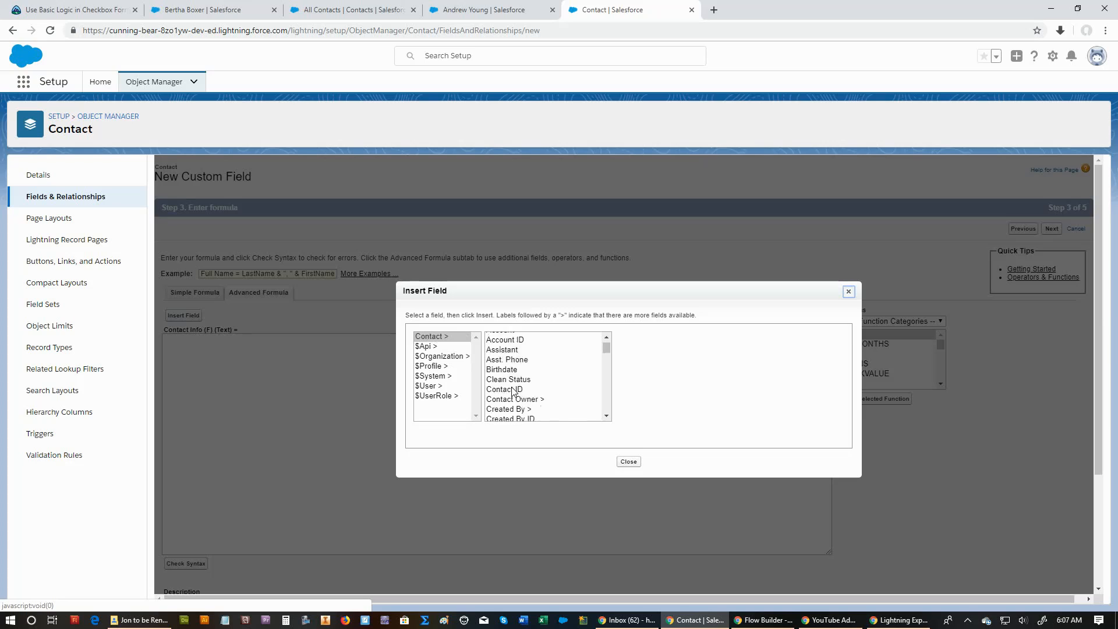
pyautogui.scroll(-8, 514, 394)
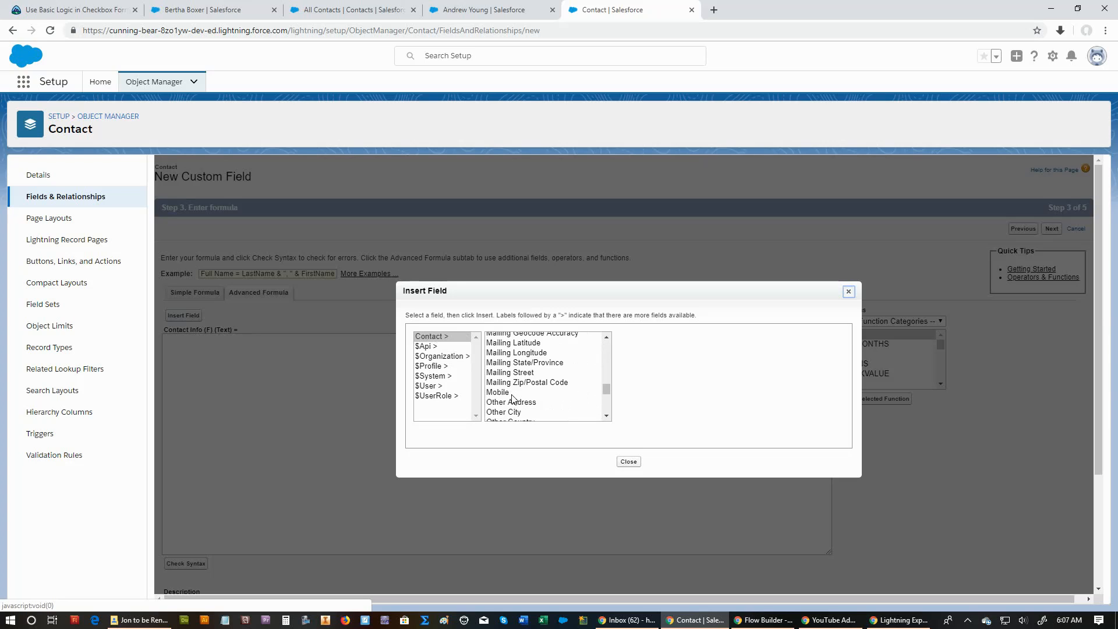
pyautogui.scroll(-2, 513, 399)
pyautogui.click(508, 395)
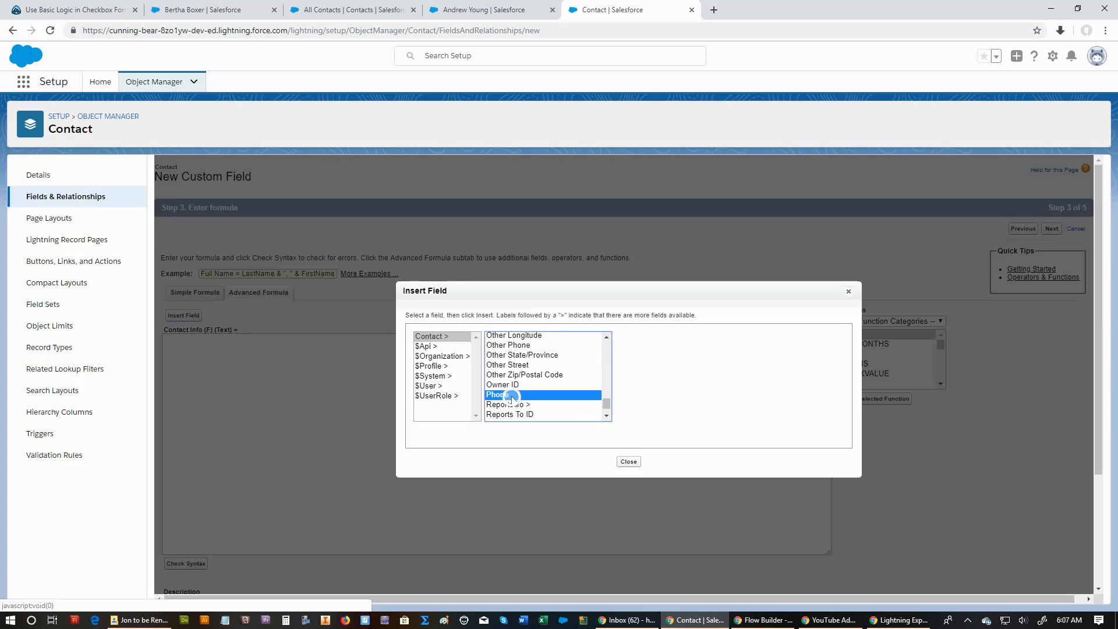
pyautogui.click(644, 398)
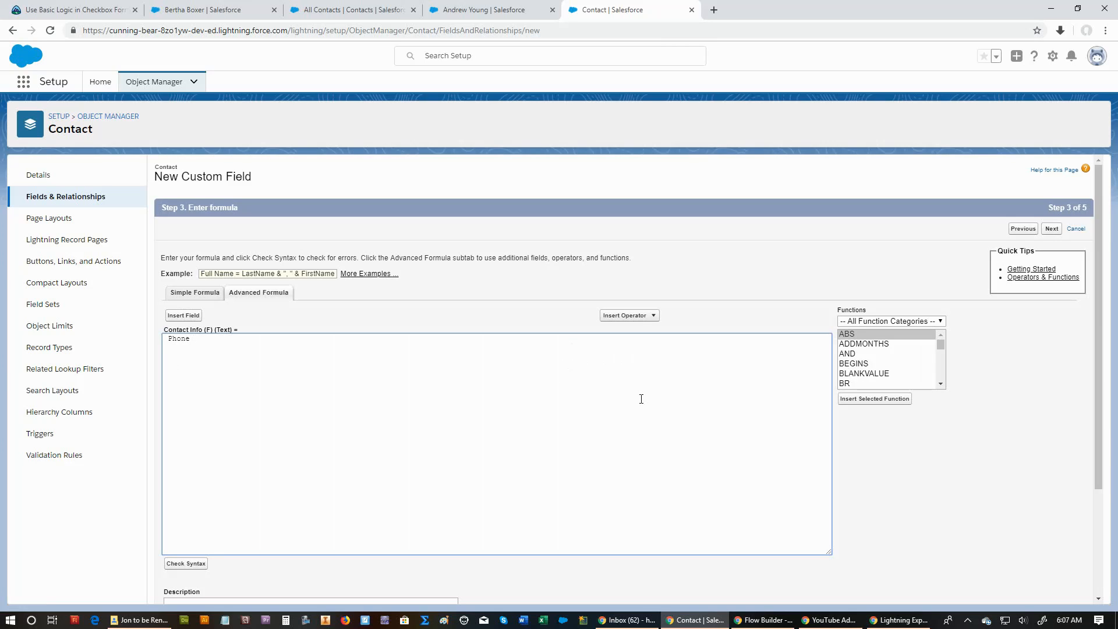
# Insert the contact's Mobile field on a new line below Phone in the formula.
pyautogui.press('Return')
pyautogui.click(183, 316)
pyautogui.scroll(-8, 513, 372)
pyautogui.scroll(-2, 536, 367)
pyautogui.scroll(-2, 540, 367)
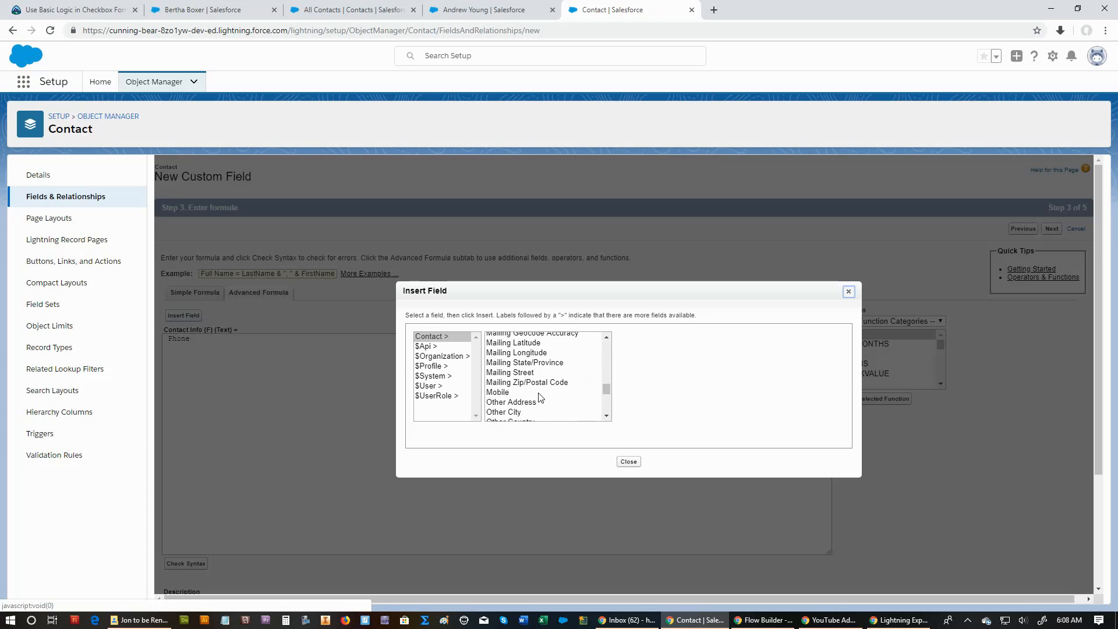
pyautogui.click(539, 393)
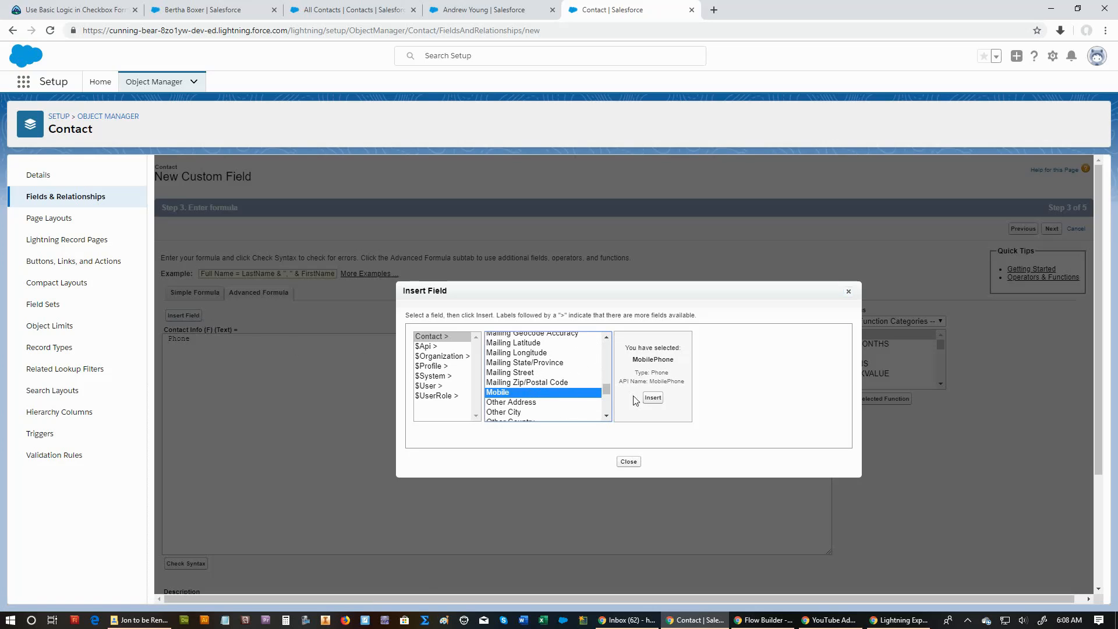
pyautogui.click(653, 398)
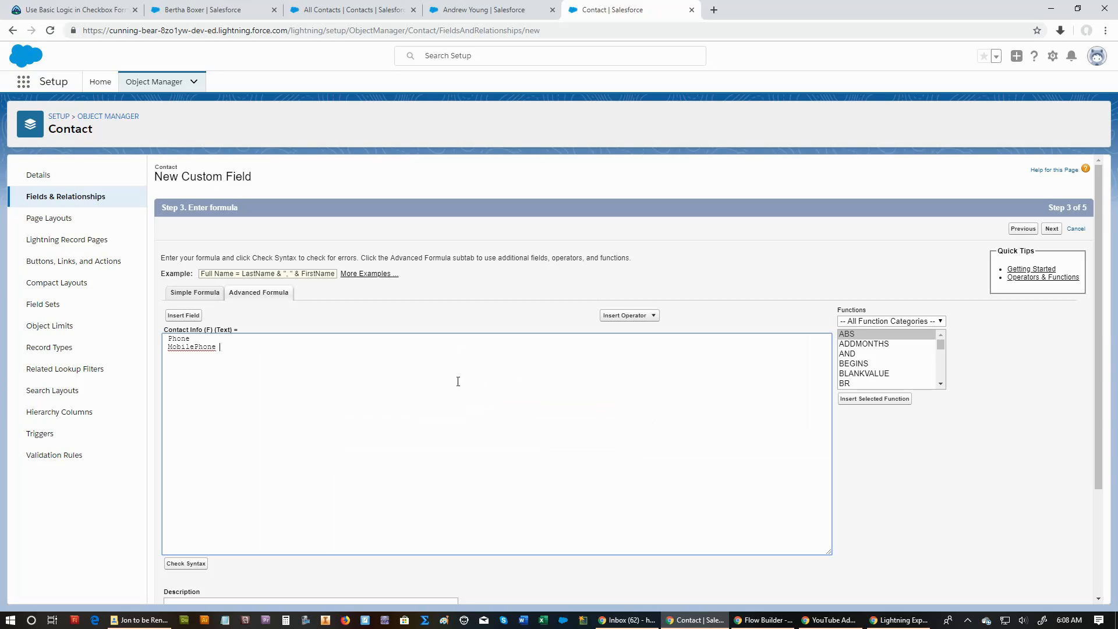
# Insert the contact's Email field on a new line below MobilePhone in the formula.
pyautogui.press('Return')
pyautogui.click(180, 315)
pyautogui.scroll(-5, 548, 376)
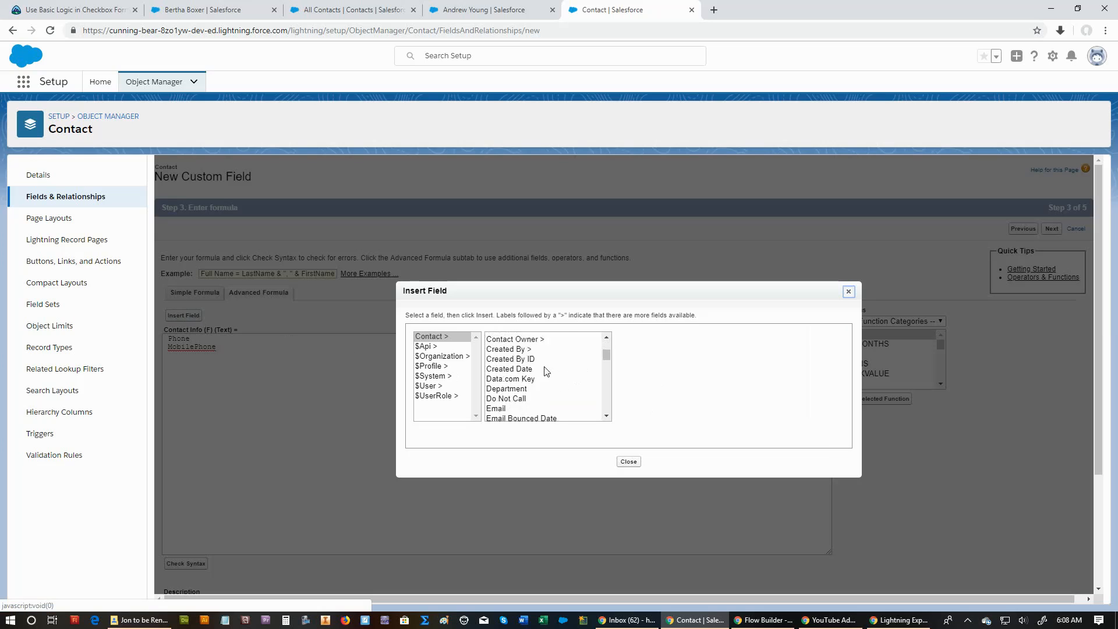
pyautogui.scroll(2, 515, 371)
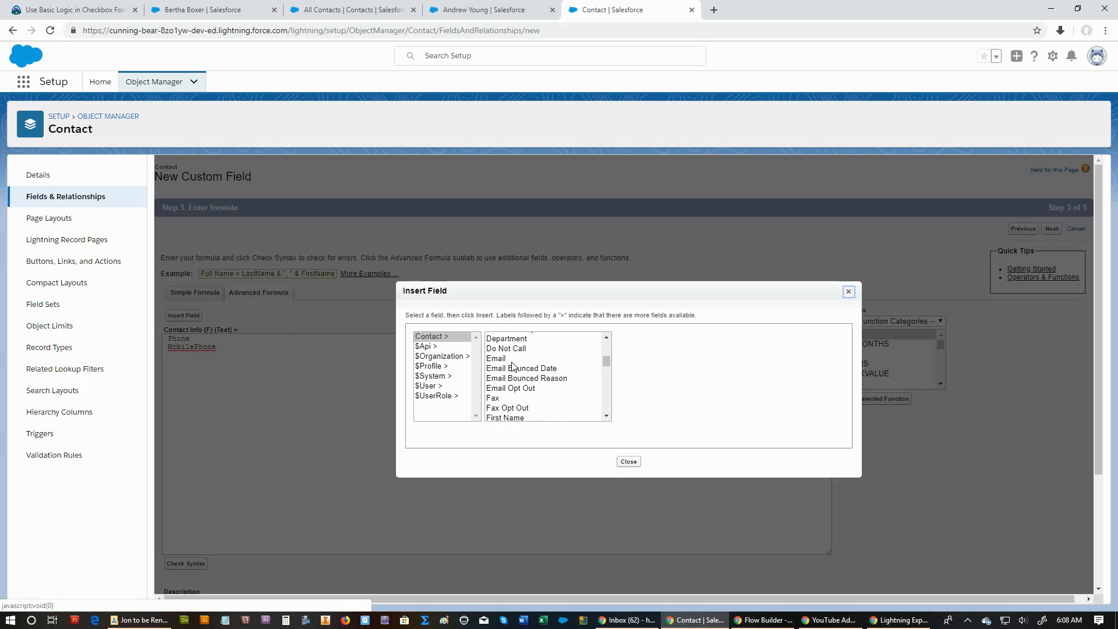
pyautogui.click(512, 361)
pyautogui.click(641, 402)
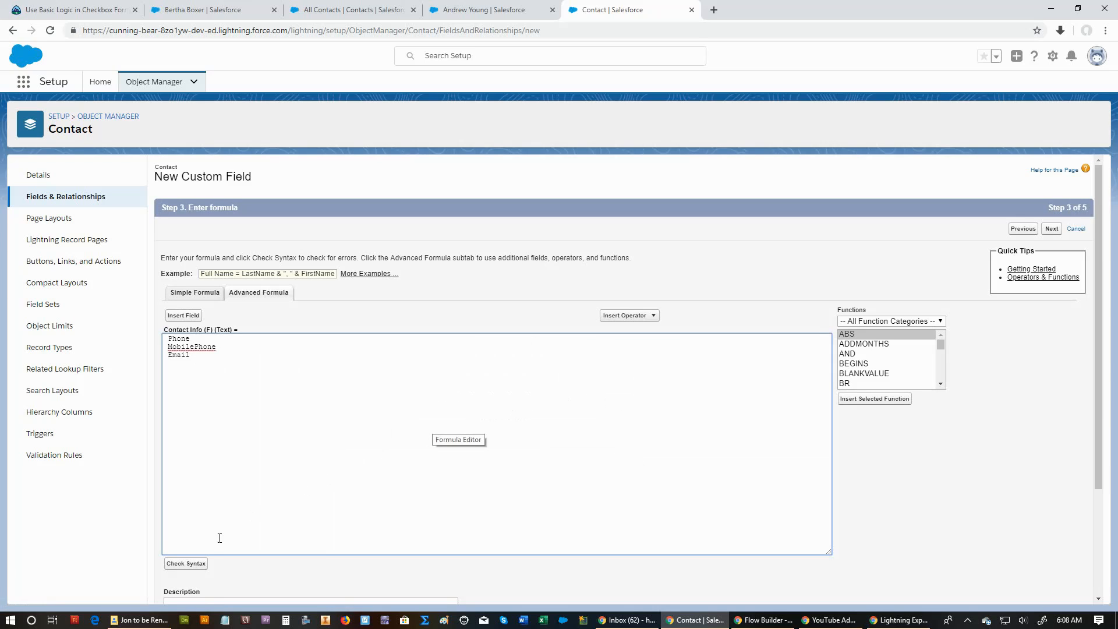
# Check the formula's syntax, add an & operator after Phone, and check the syntax again.
pyautogui.click(199, 566)
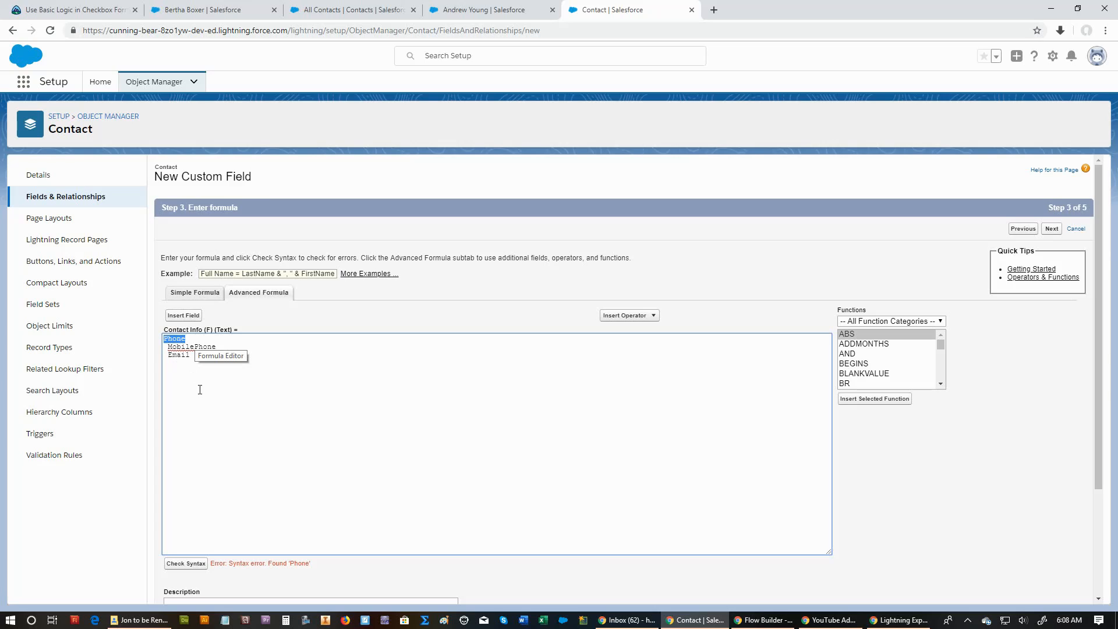
pyautogui.click(175, 367)
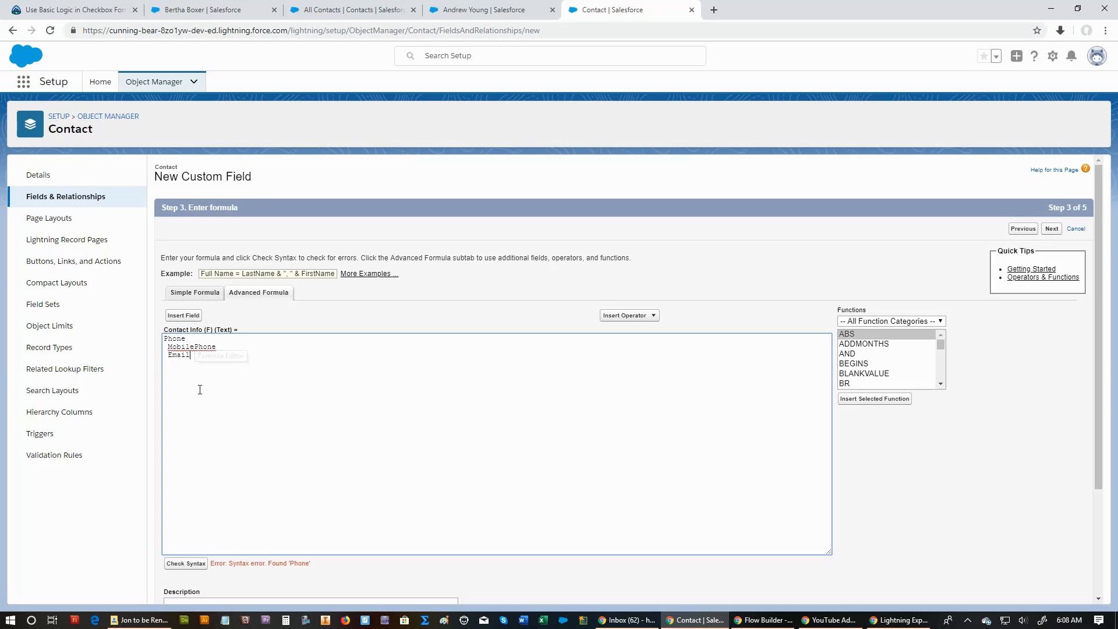
pyautogui.click(198, 338)
pyautogui.write('&')
pyautogui.click(184, 564)
# Add an & operator after MobilePhone, recheck the syntax, and remove the leading space before Email.
pyautogui.click(234, 349)
pyautogui.press('Delete')
pyautogui.write('&')
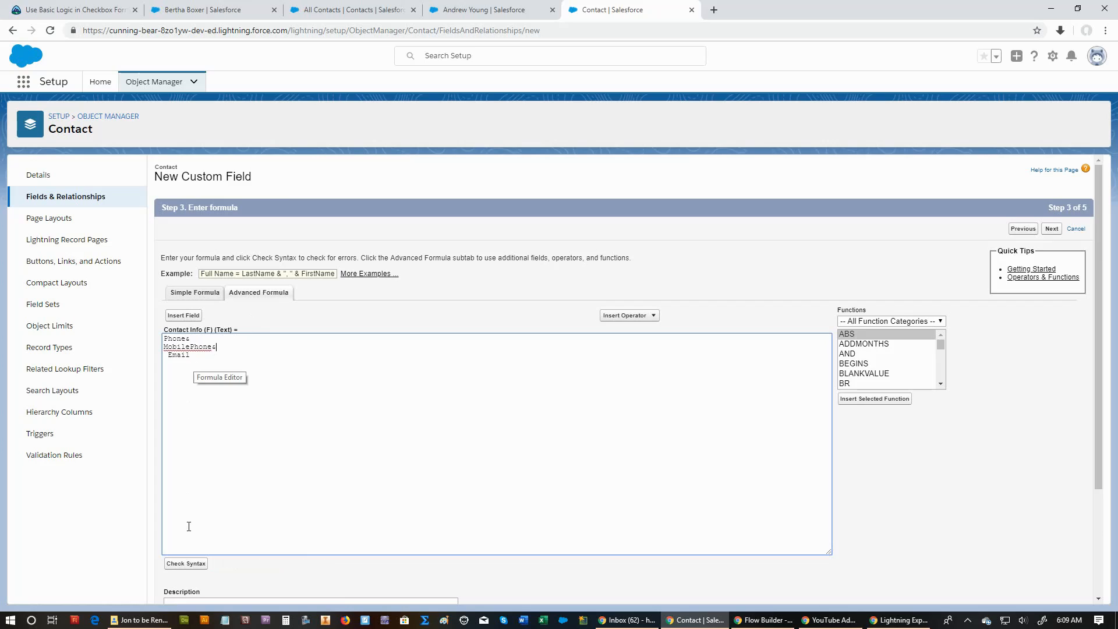
pyautogui.click(186, 564)
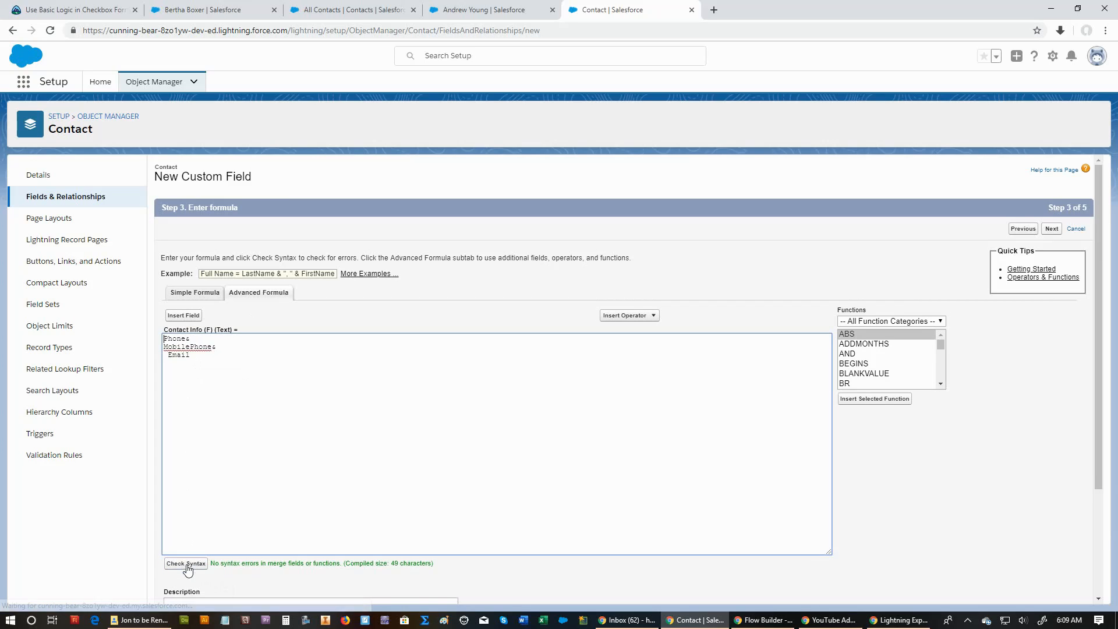
pyautogui.click(168, 354)
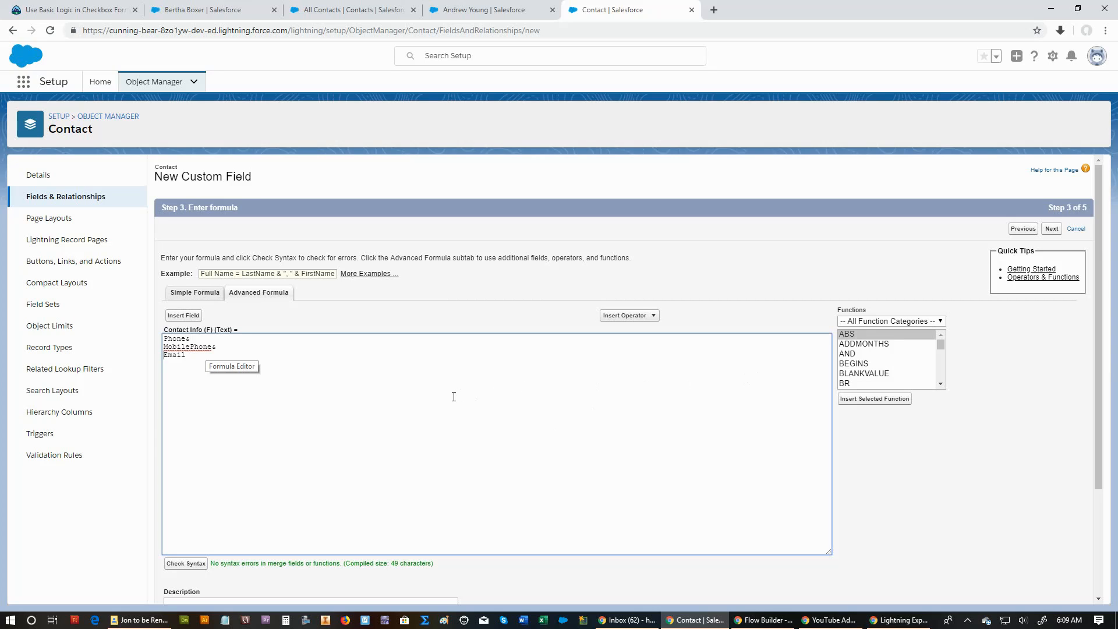
# Continue to field-level security and make the Contact Info (F) field visible for all profiles.
pyautogui.click(1052, 230)
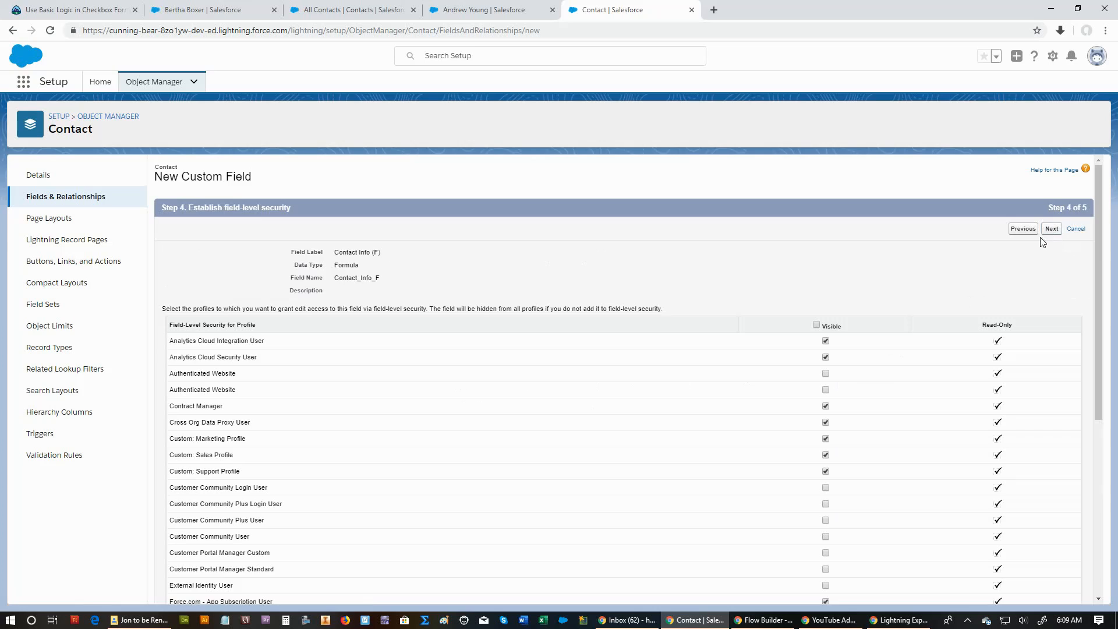
pyautogui.click(817, 326)
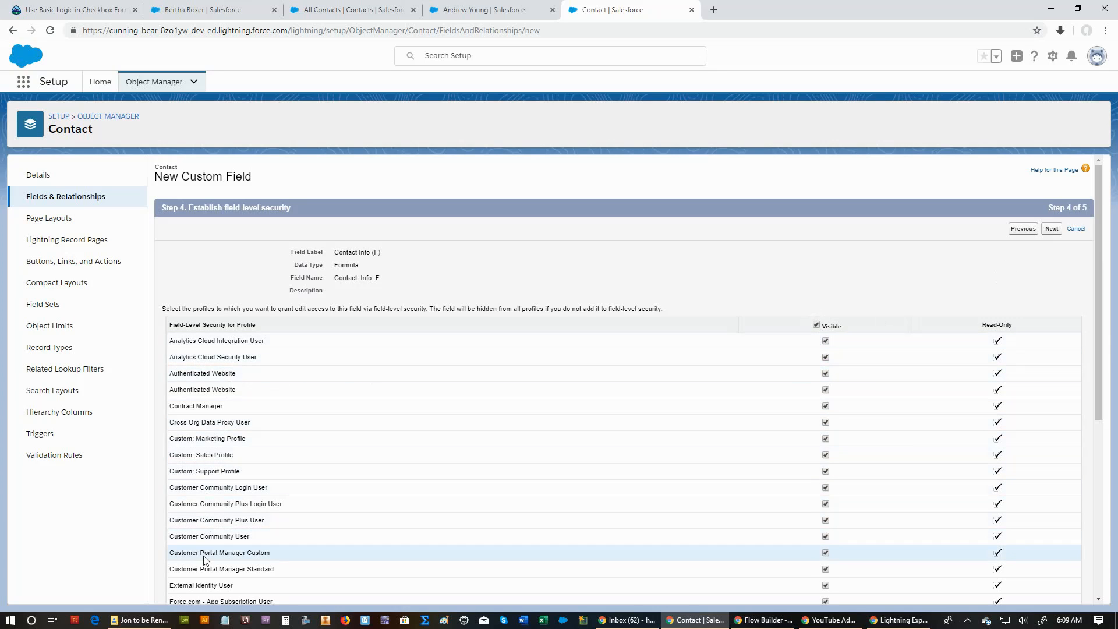
# Review the profile visibility, keep Contact Info (F) on all four contact page layouts, and save the new field.
pyautogui.scroll(-1, 491, 439)
pyautogui.scroll(-3, 499, 517)
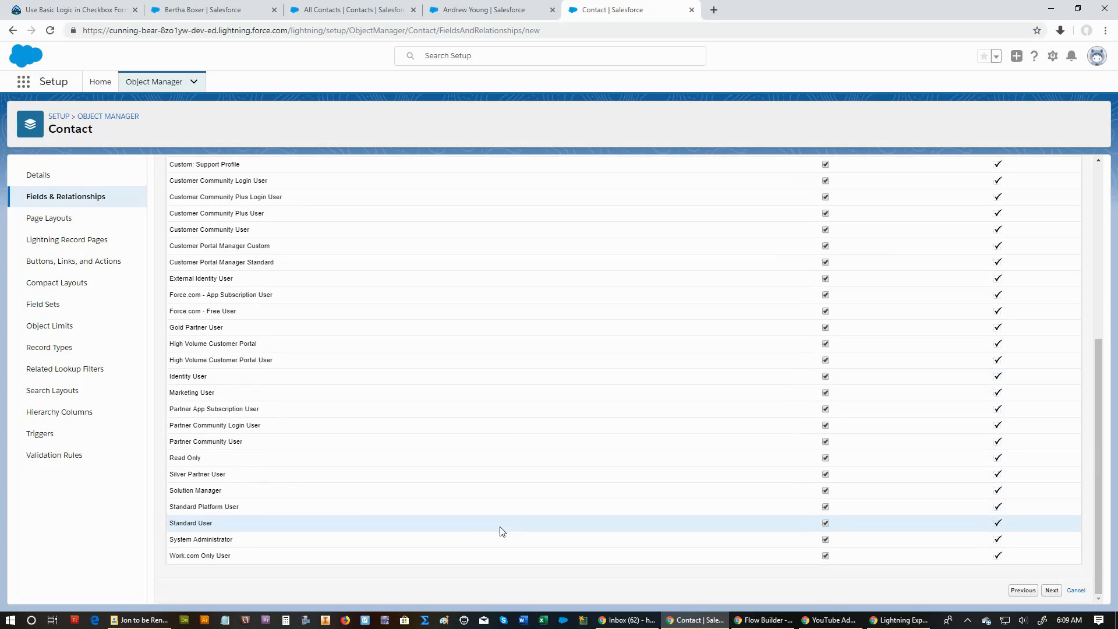
pyautogui.scroll(5, 499, 502)
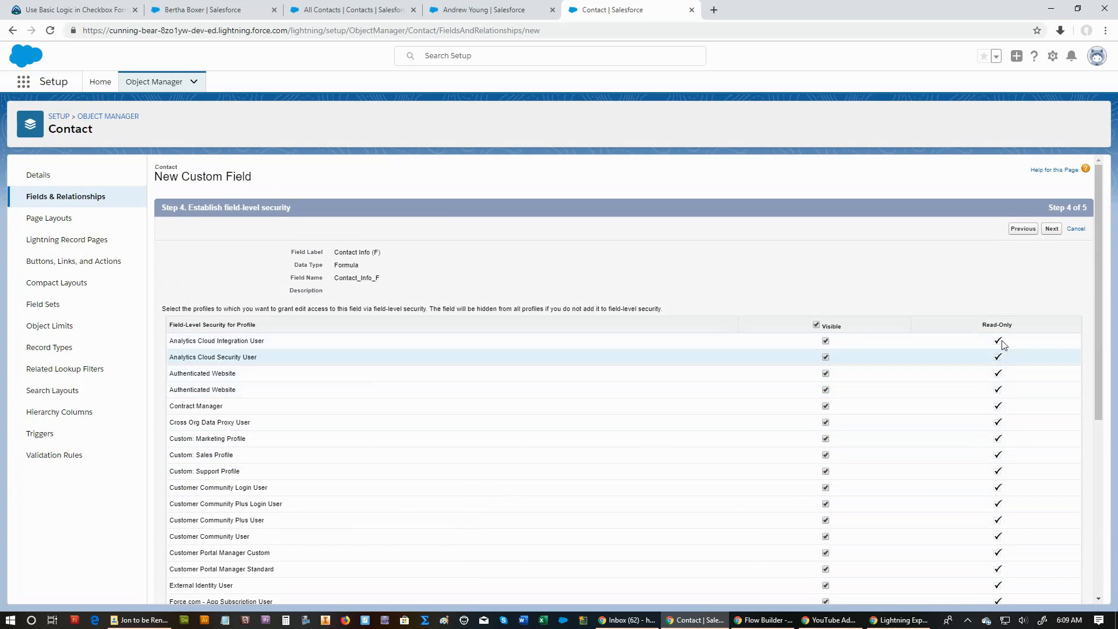
pyautogui.click(1052, 230)
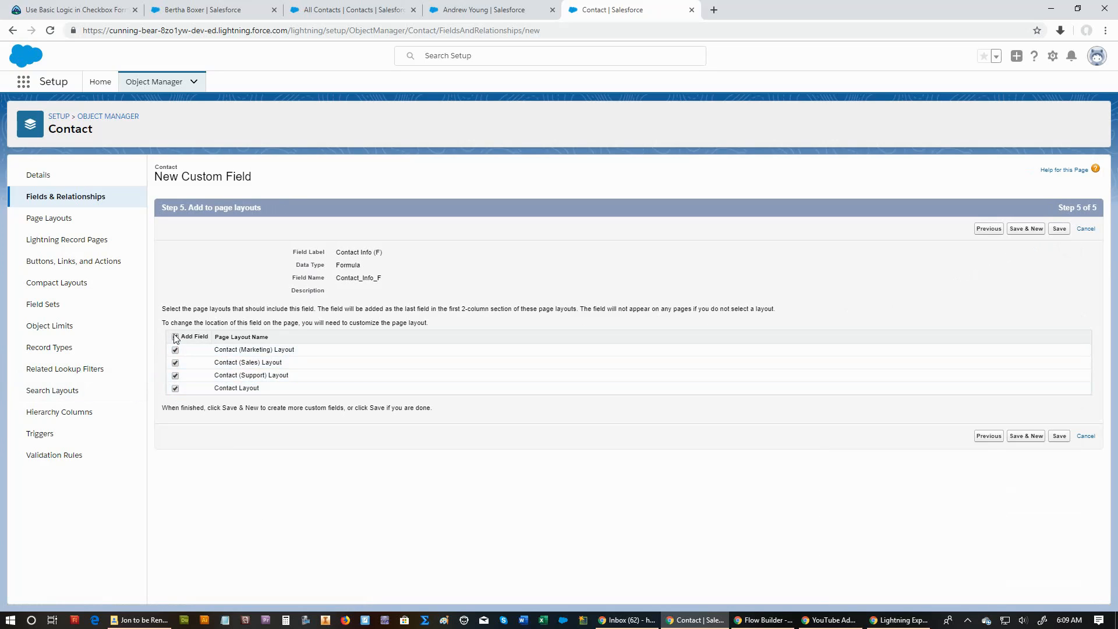
pyautogui.click(1057, 229)
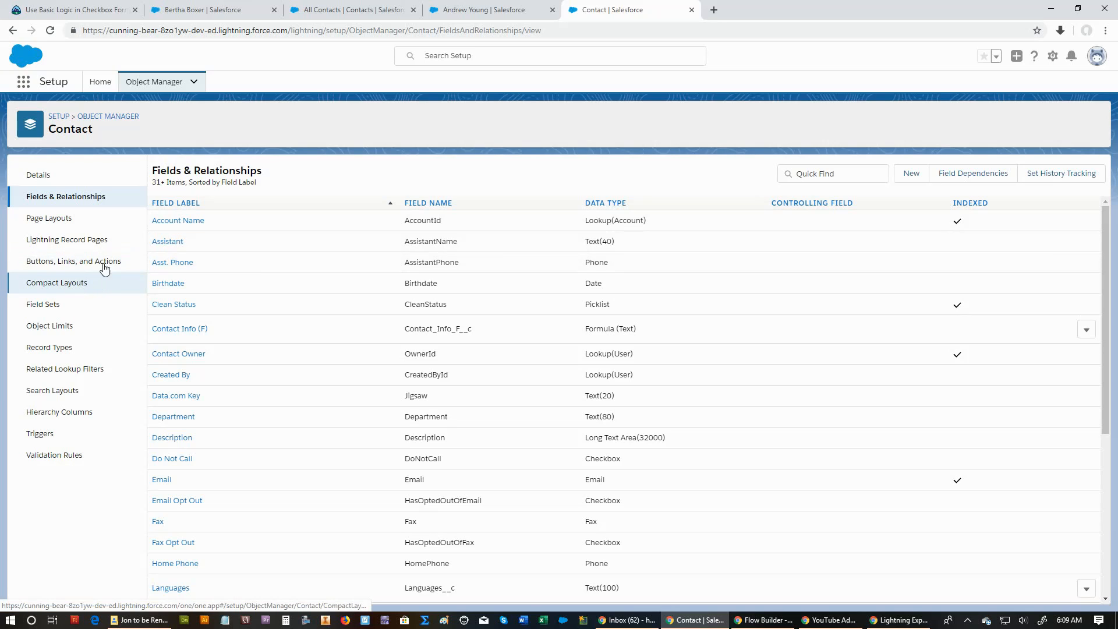
# Open the Contact Compact Layout for editing and add Contact Info (F) to its selected fields.
pyautogui.click(466, 13)
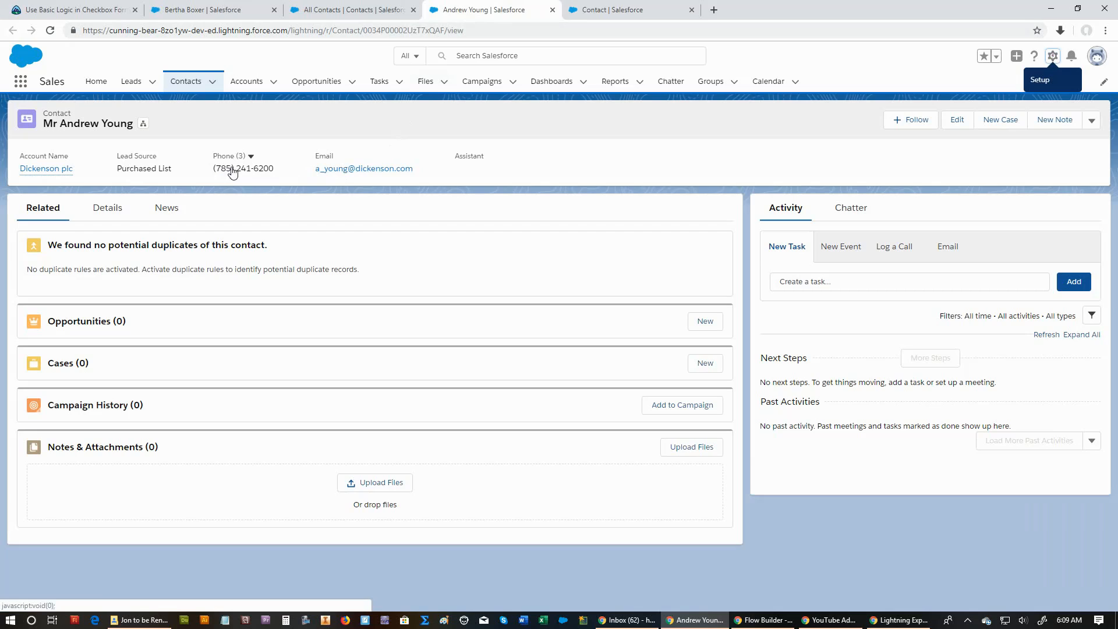
pyautogui.click(611, 10)
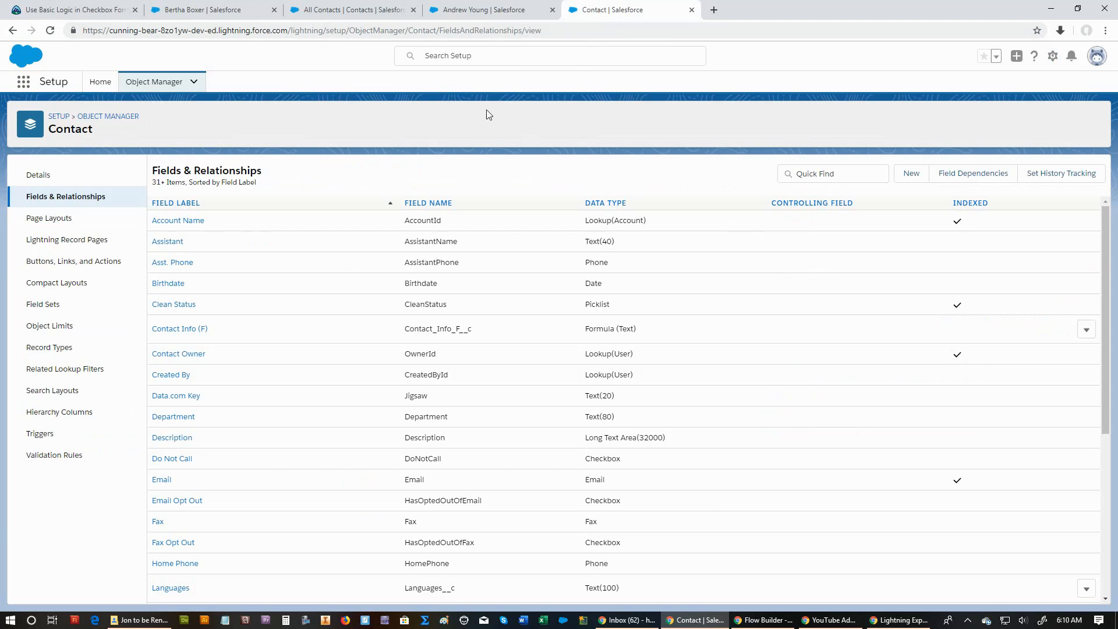
pyautogui.click(51, 284)
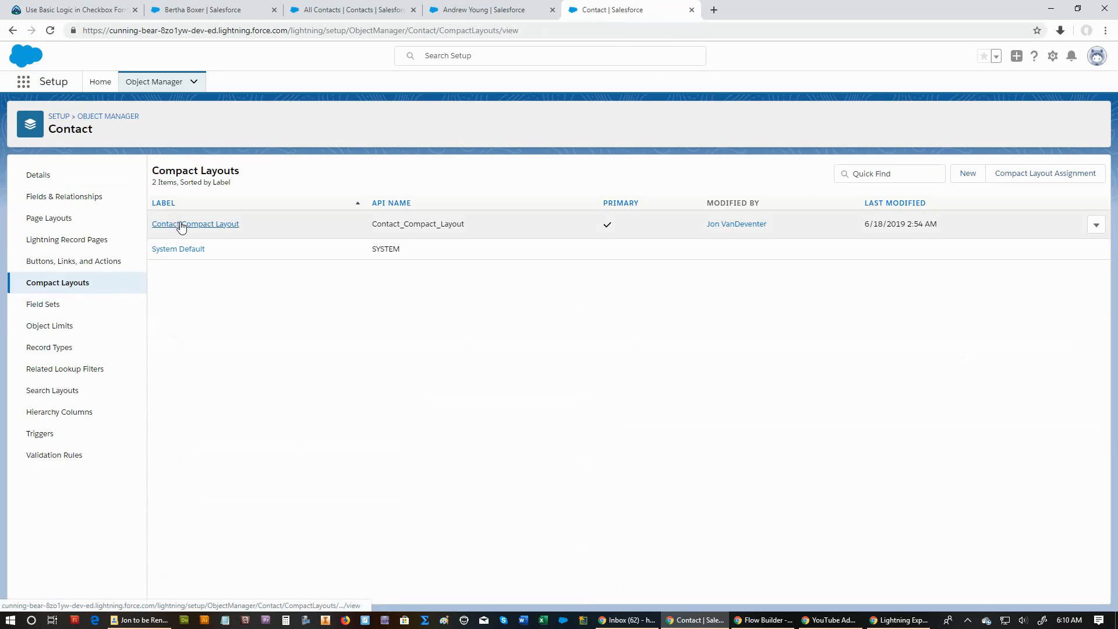
pyautogui.click(181, 226)
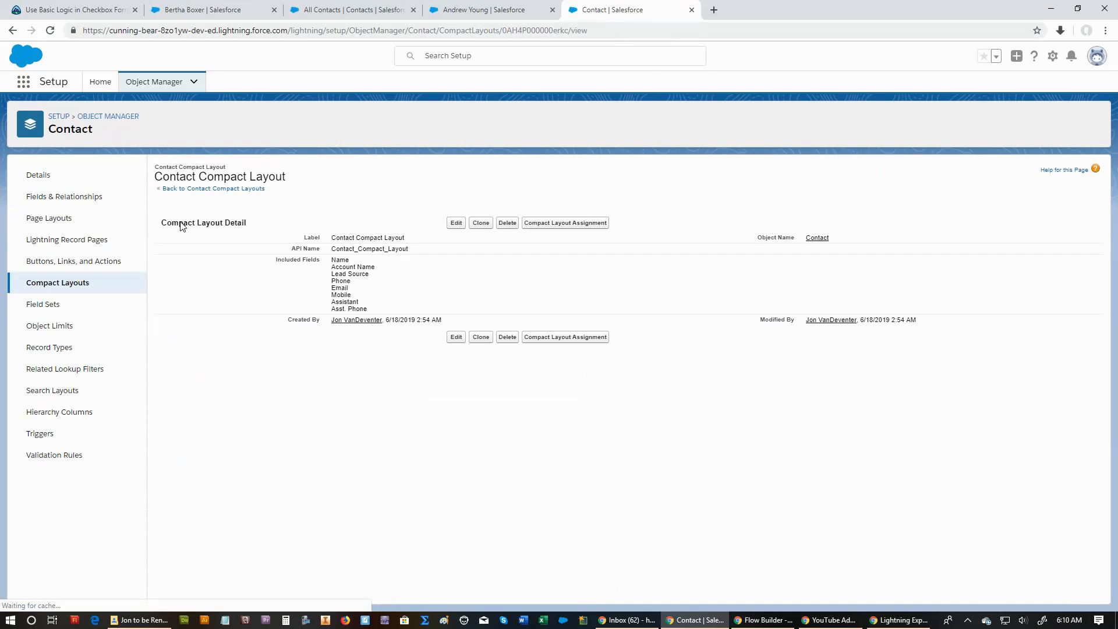
pyautogui.click(457, 223)
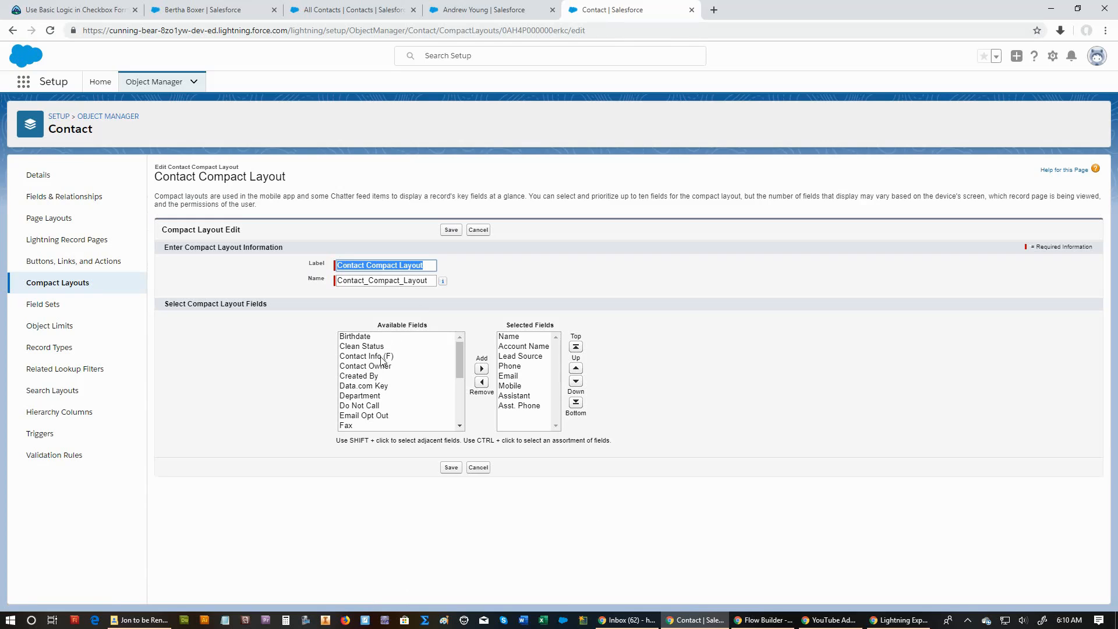
pyautogui.click(383, 357)
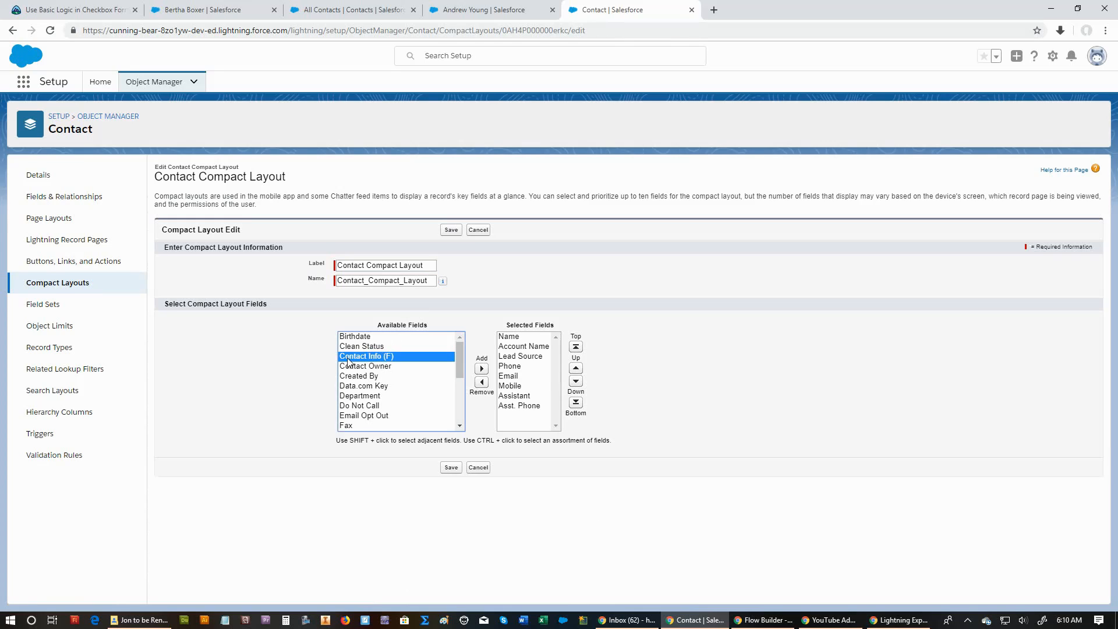
pyautogui.click(481, 369)
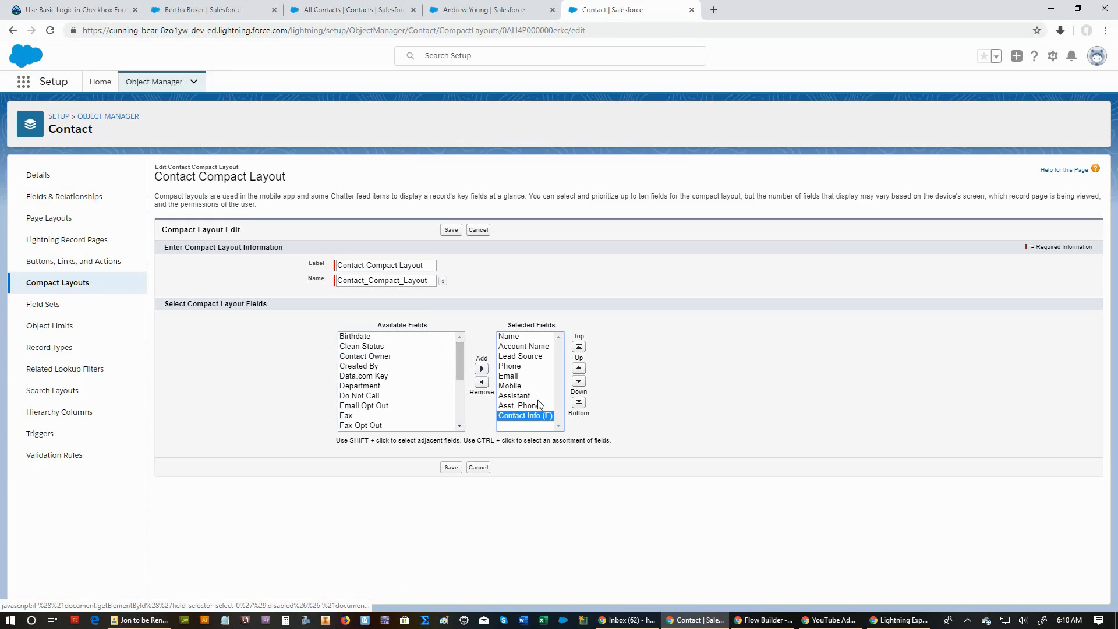
# Remove the Phone, Mobile and Email fields from the compact layout's selected fields.
pyautogui.click(511, 367)
pyautogui.click(482, 382)
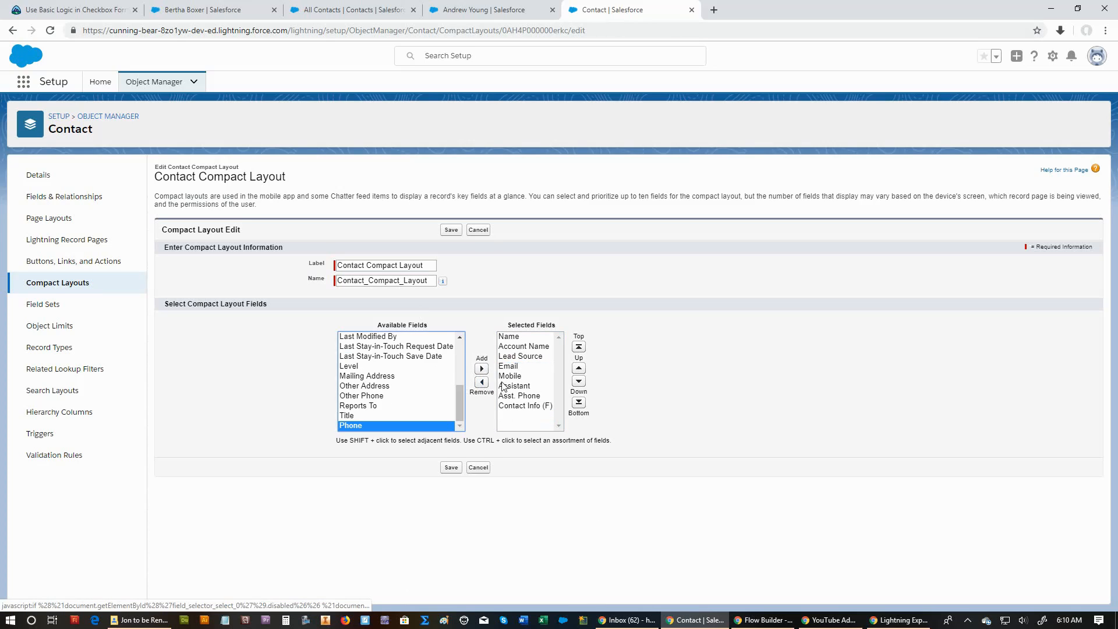
pyautogui.click(509, 376)
pyautogui.click(482, 382)
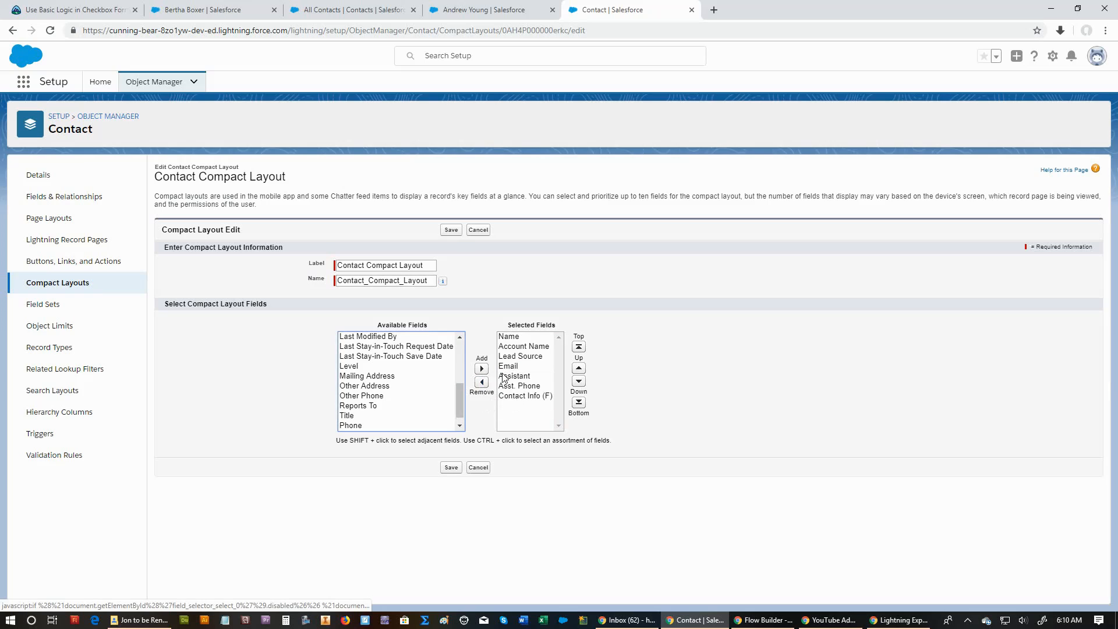
pyautogui.click(508, 366)
pyautogui.click(482, 382)
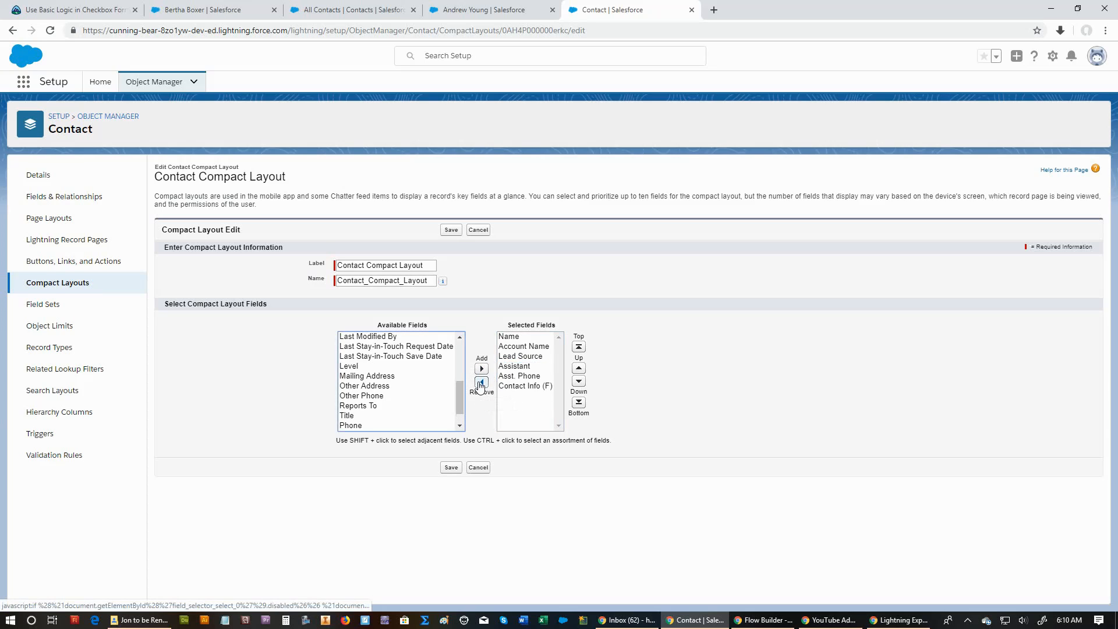
# Place Contact Info (F) directly below Lead Source in the saved compact layout and reload the contact's record to check it.
pyautogui.click(524, 386)
pyautogui.click(578, 368)
pyautogui.click(578, 368)
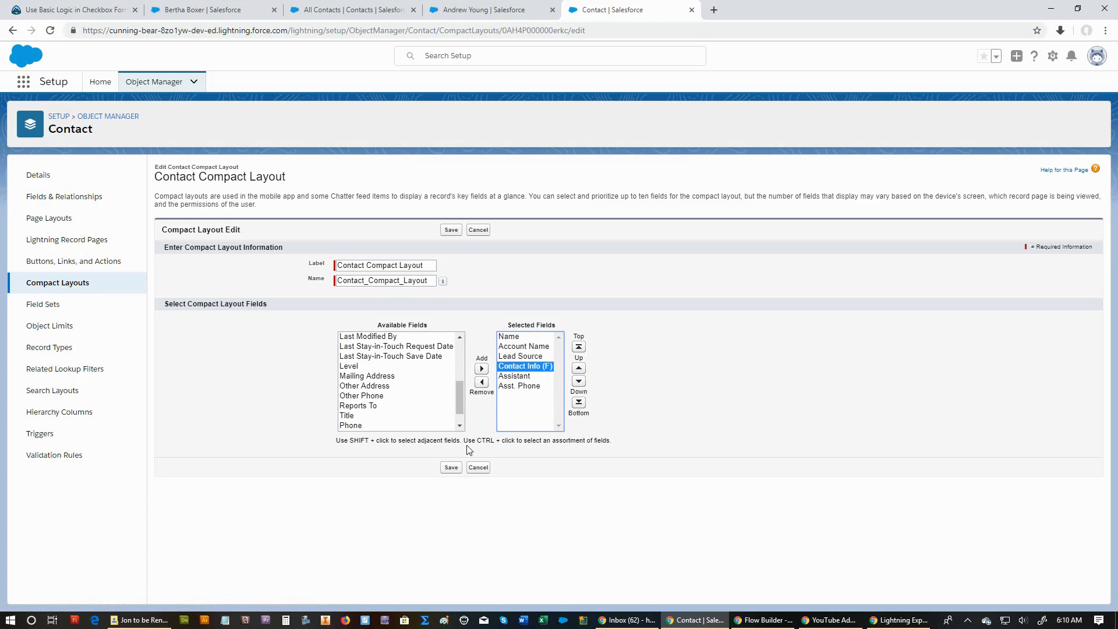
pyautogui.click(450, 467)
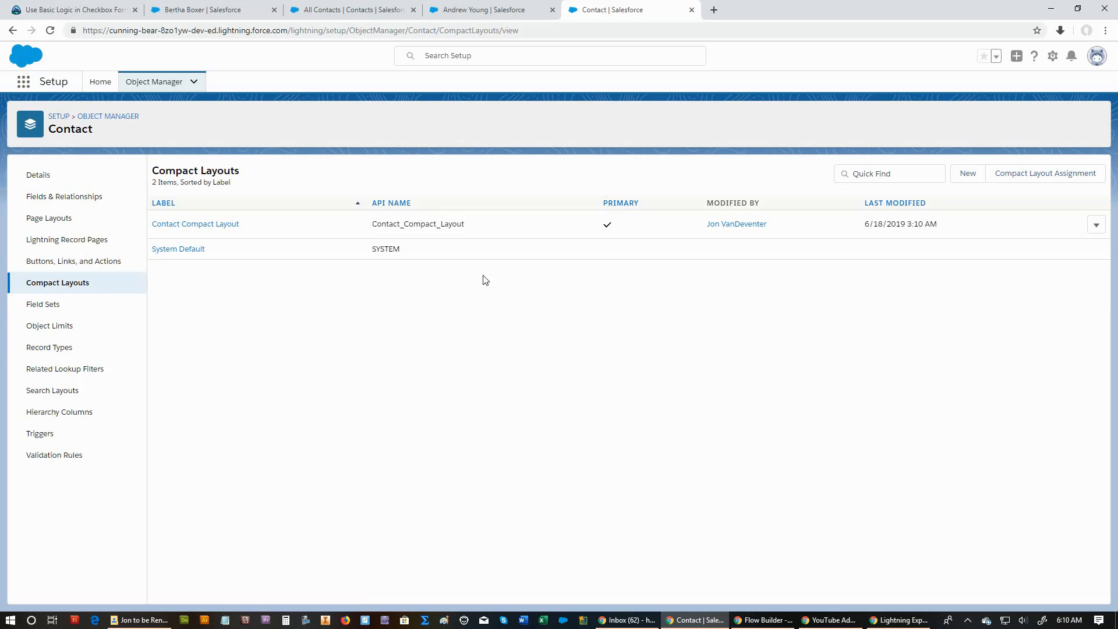
pyautogui.click(475, 12)
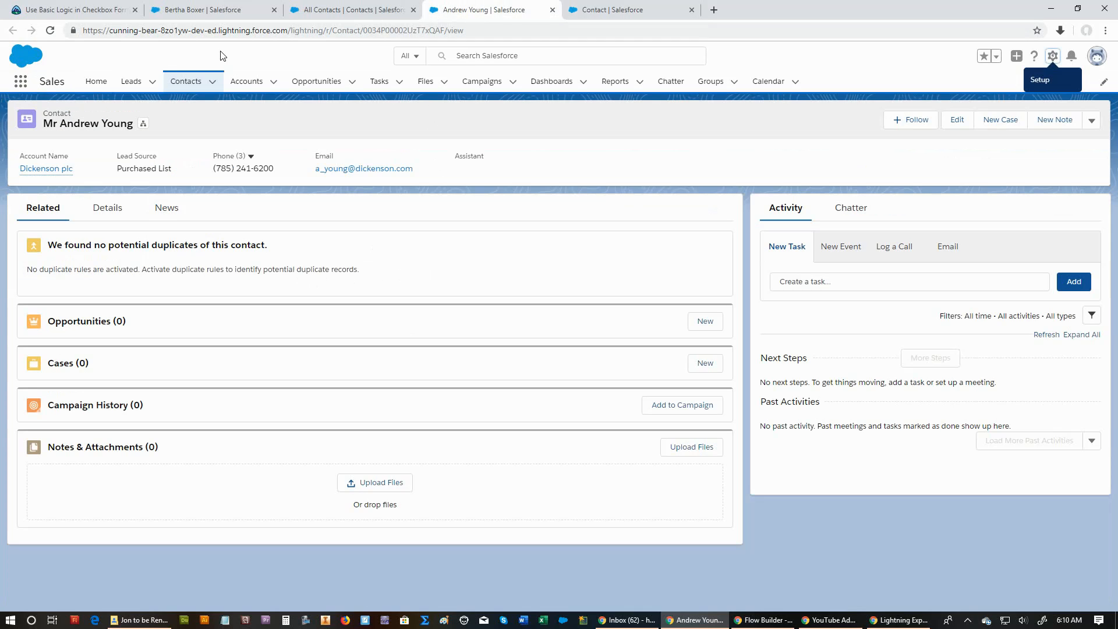
pyautogui.click(50, 30)
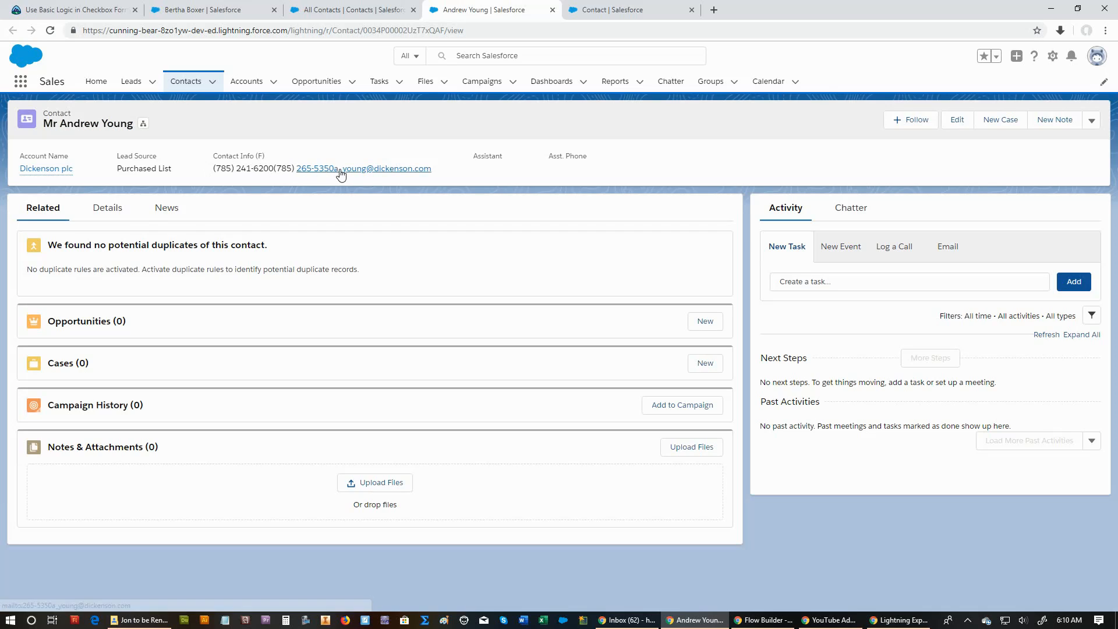
# Edit the Contact Info (F) formula so that BR() follows the & after both Phone and MobilePhone.
pyautogui.click(598, 12)
pyautogui.click(86, 198)
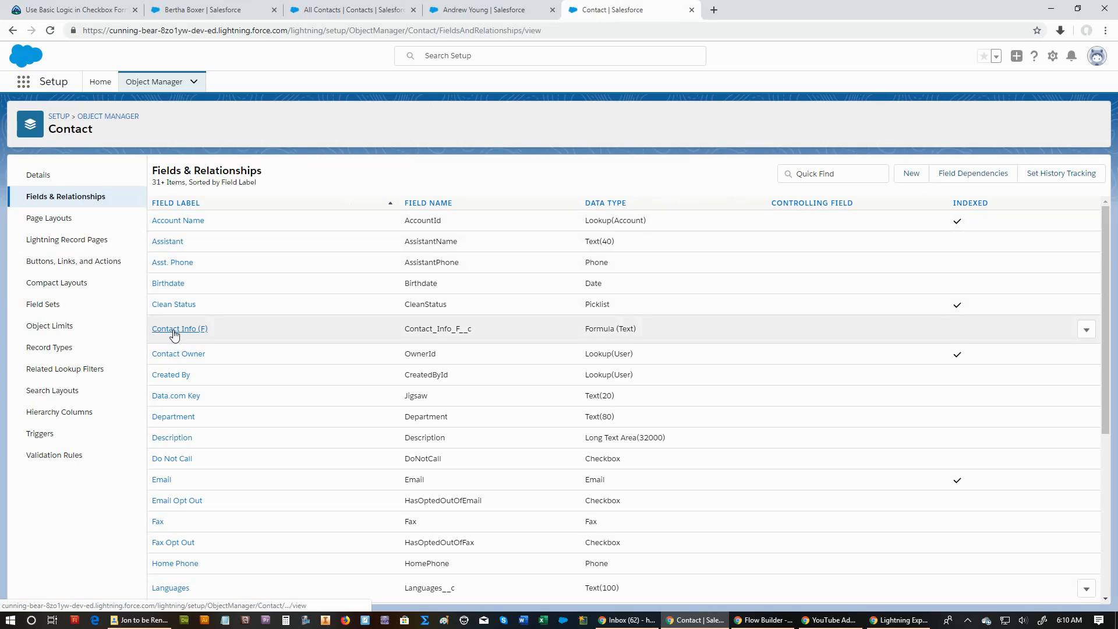
pyautogui.click(1087, 330)
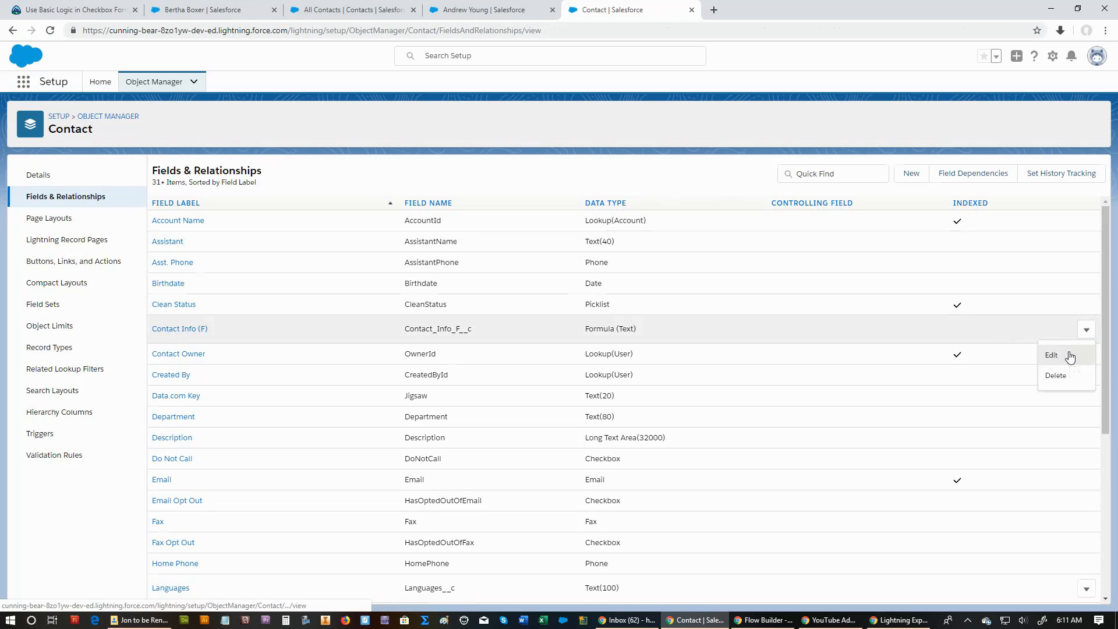
pyautogui.click(1061, 354)
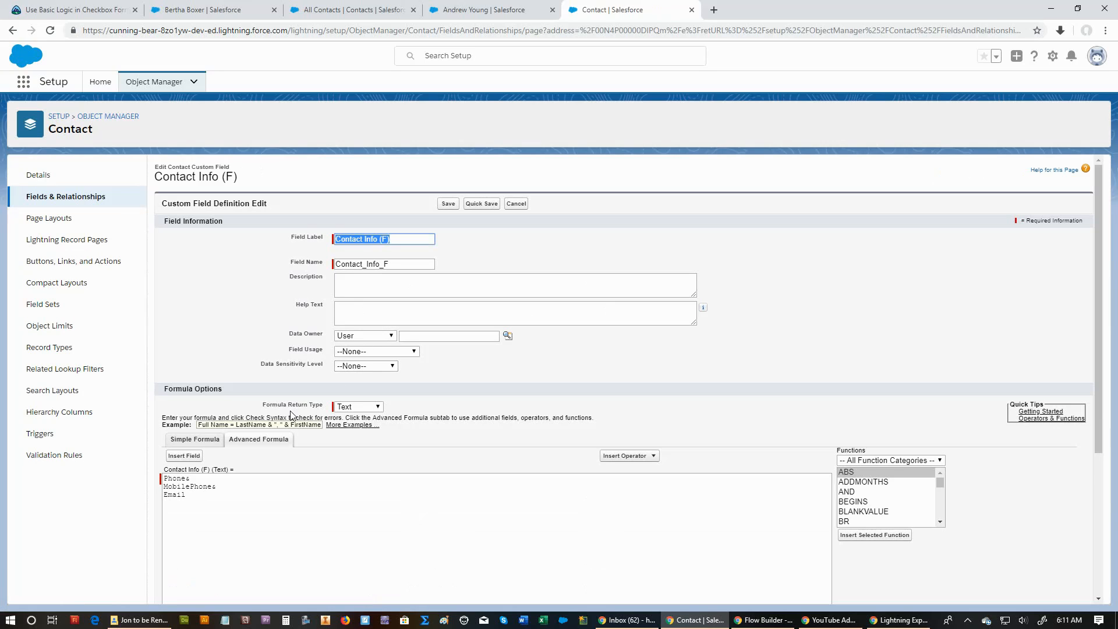
pyautogui.scroll(-1, 212, 472)
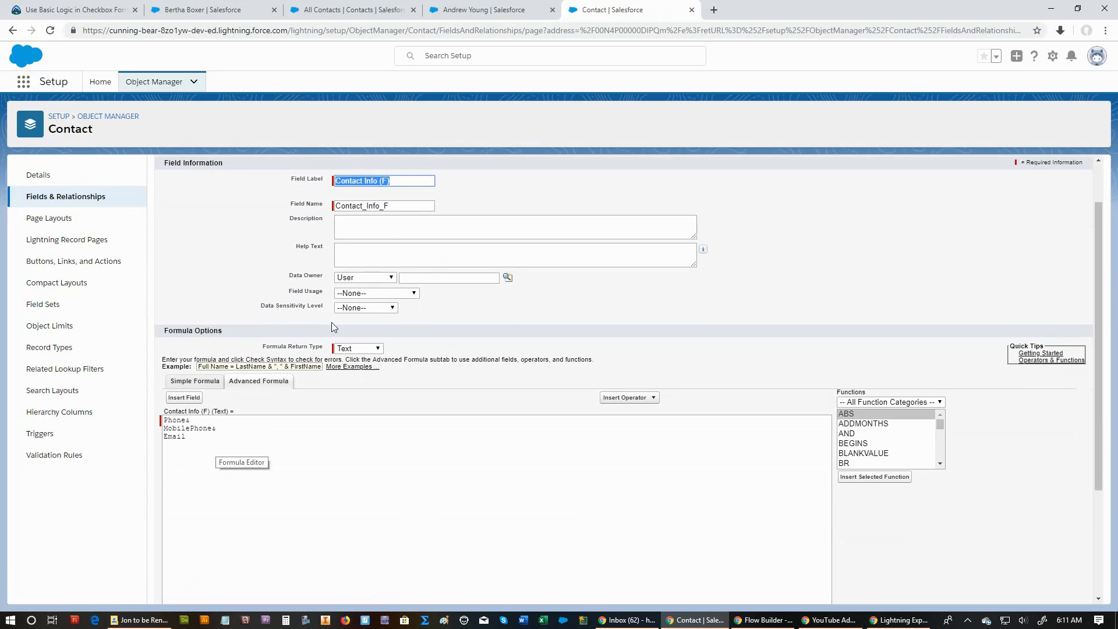
pyautogui.click(500, 18)
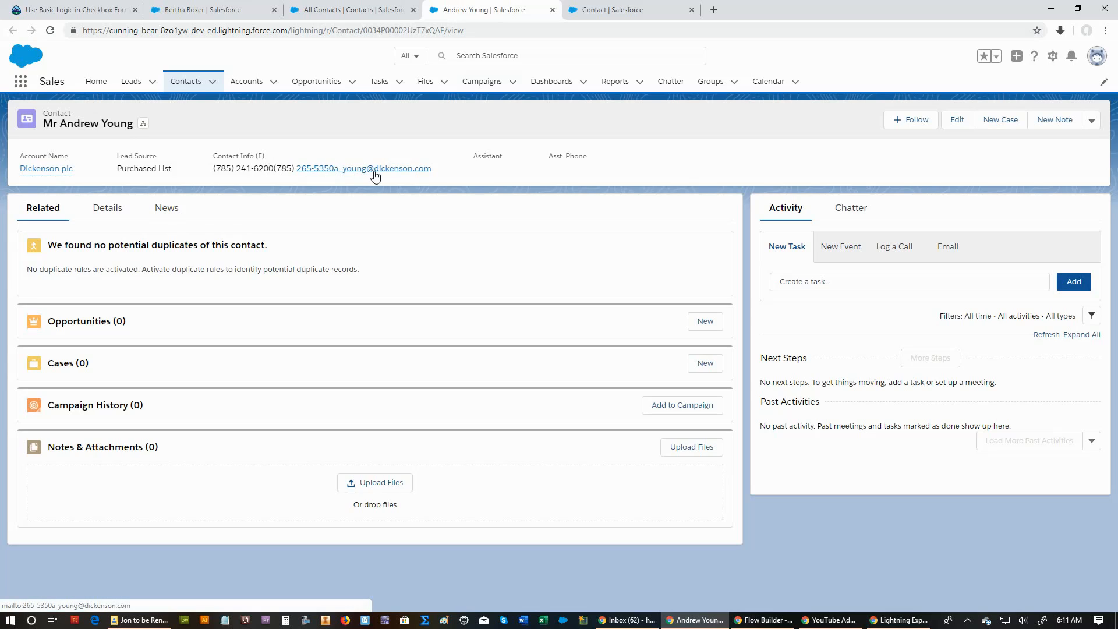
pyautogui.click(604, 11)
pyautogui.click(237, 420)
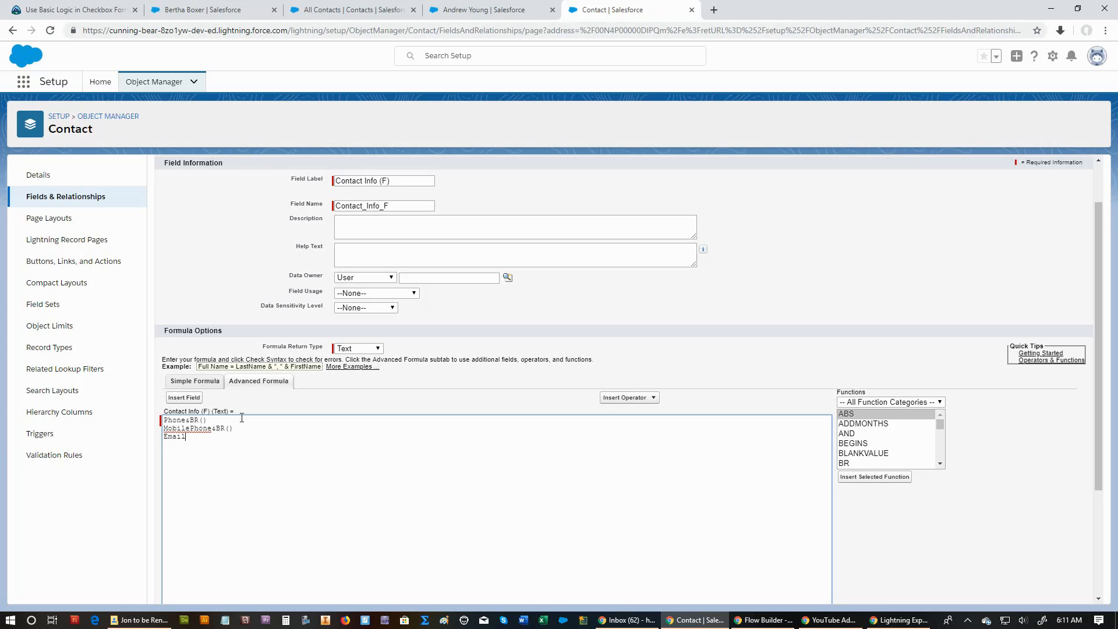
# Check the formula's syntax, add an & operator after Phone&BR(), and check the syntax again.
pyautogui.scroll(-2, 242, 418)
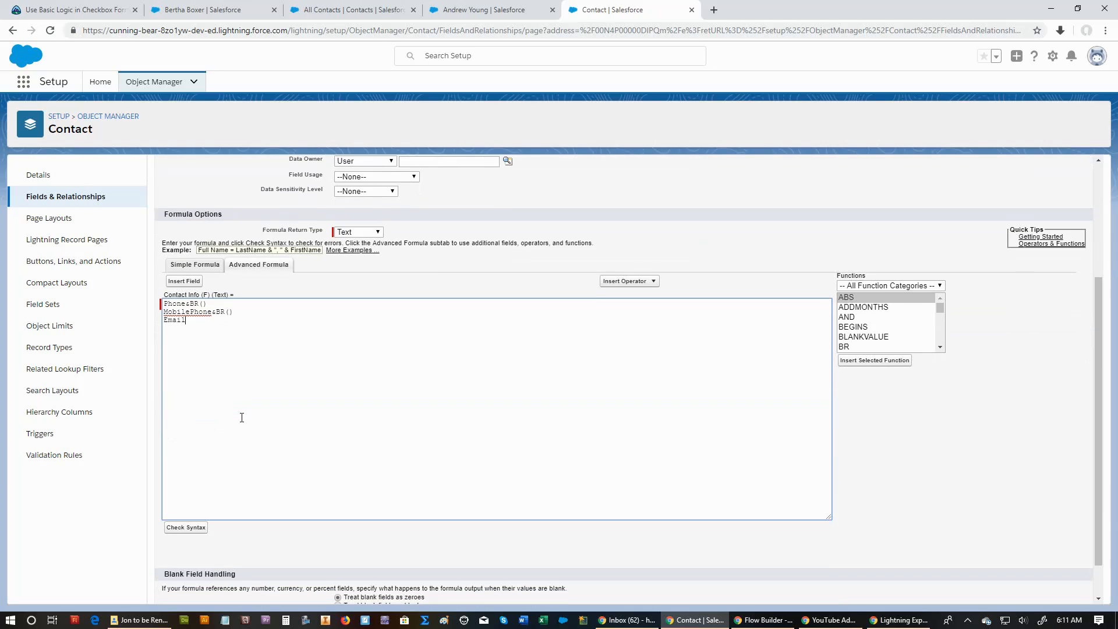
pyautogui.click(186, 528)
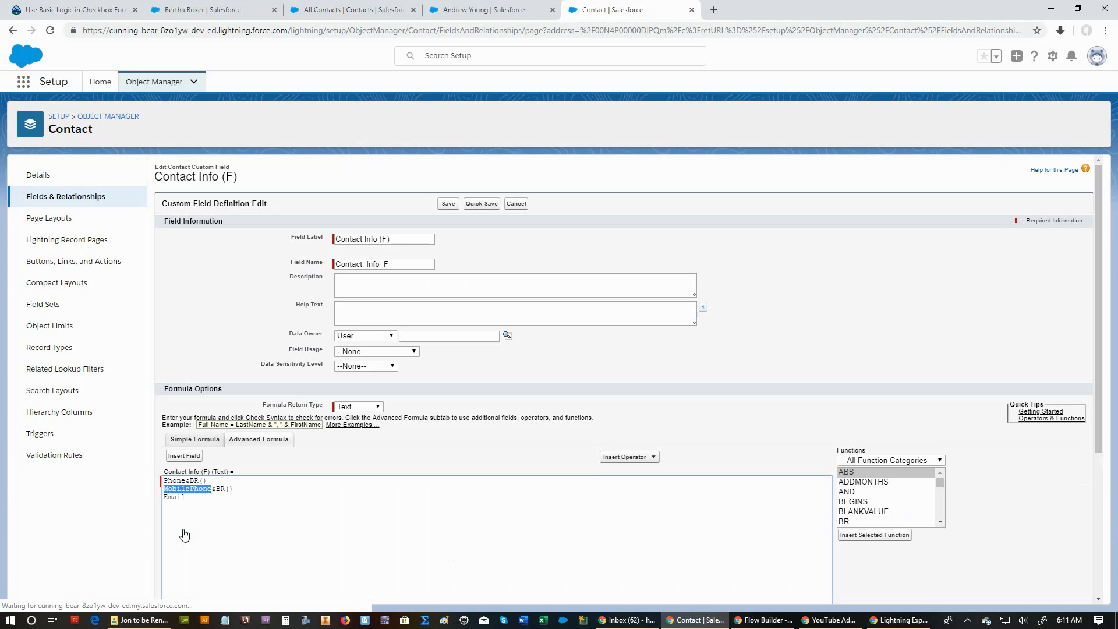
pyautogui.scroll(-2, 205, 514)
pyautogui.scroll(-2, 205, 514)
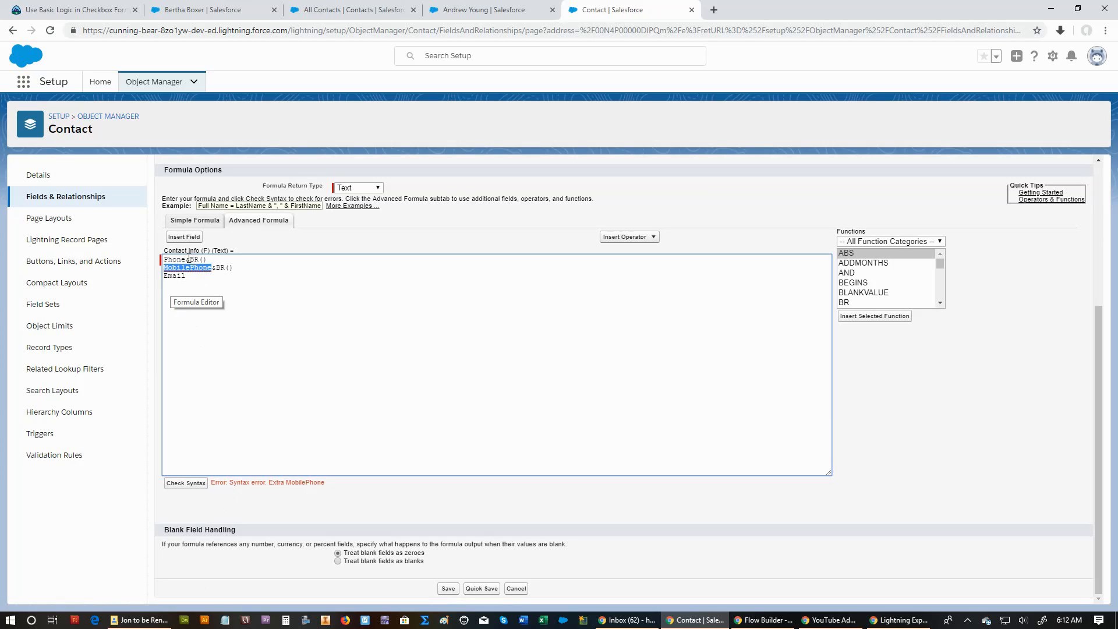
pyautogui.click(211, 261)
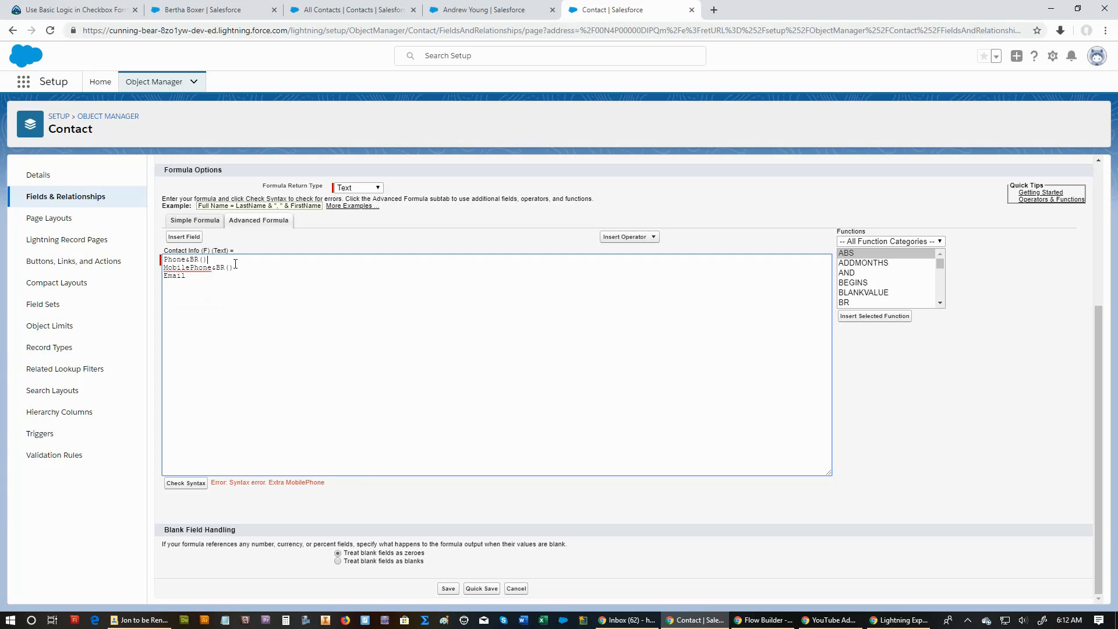
pyautogui.write('&')
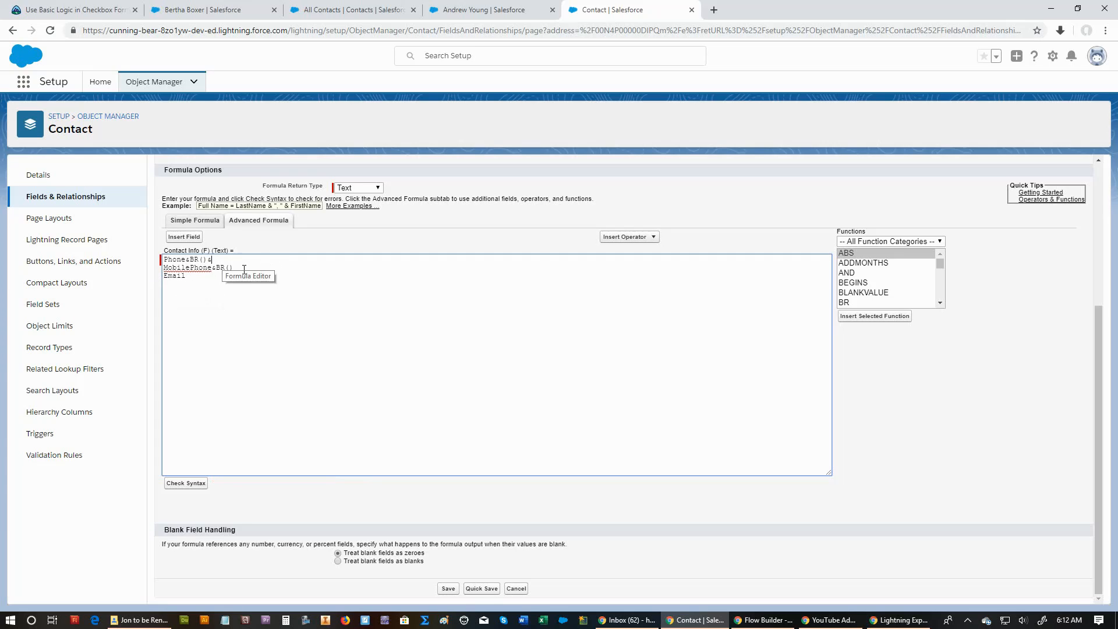
pyautogui.click(191, 483)
pyautogui.scroll(-3, 213, 479)
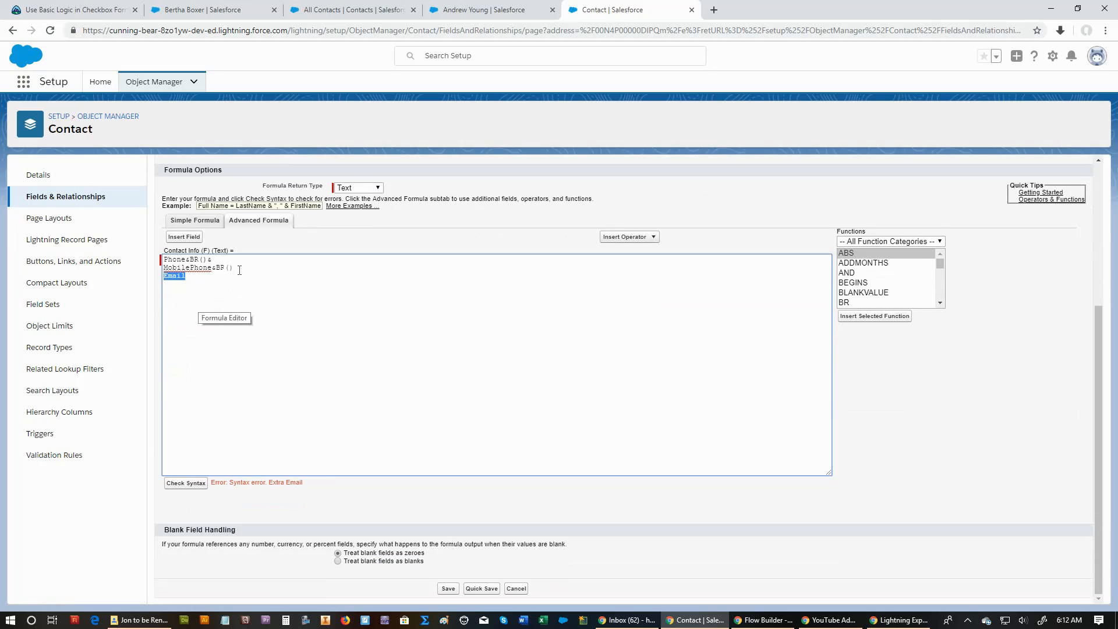
# Add an & operator after MobilePhone&BR() and recheck the formula's syntax.
pyautogui.click(239, 270)
pyautogui.write('&')
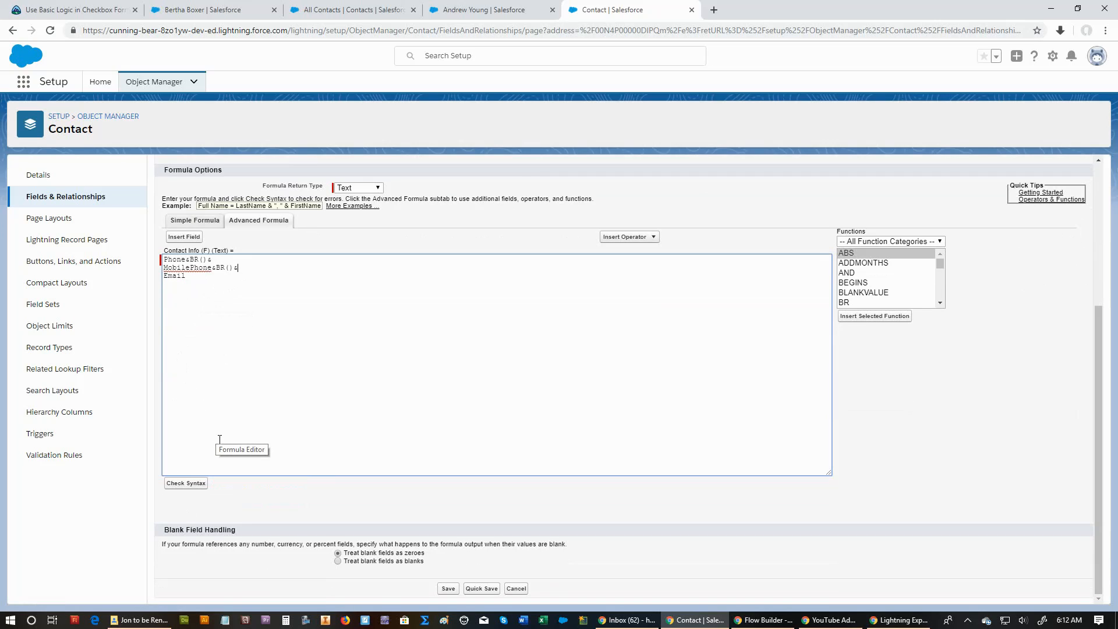
pyautogui.click(193, 484)
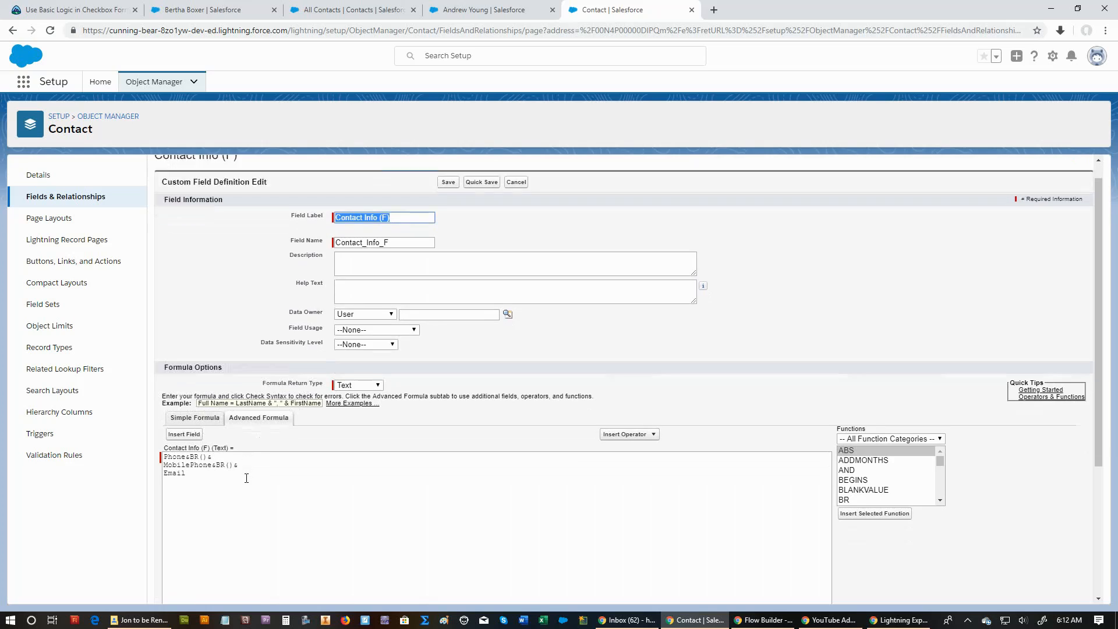
# Save the edited Contact Info (F) field and return to the contact's record.
pyautogui.scroll(4, 238, 506)
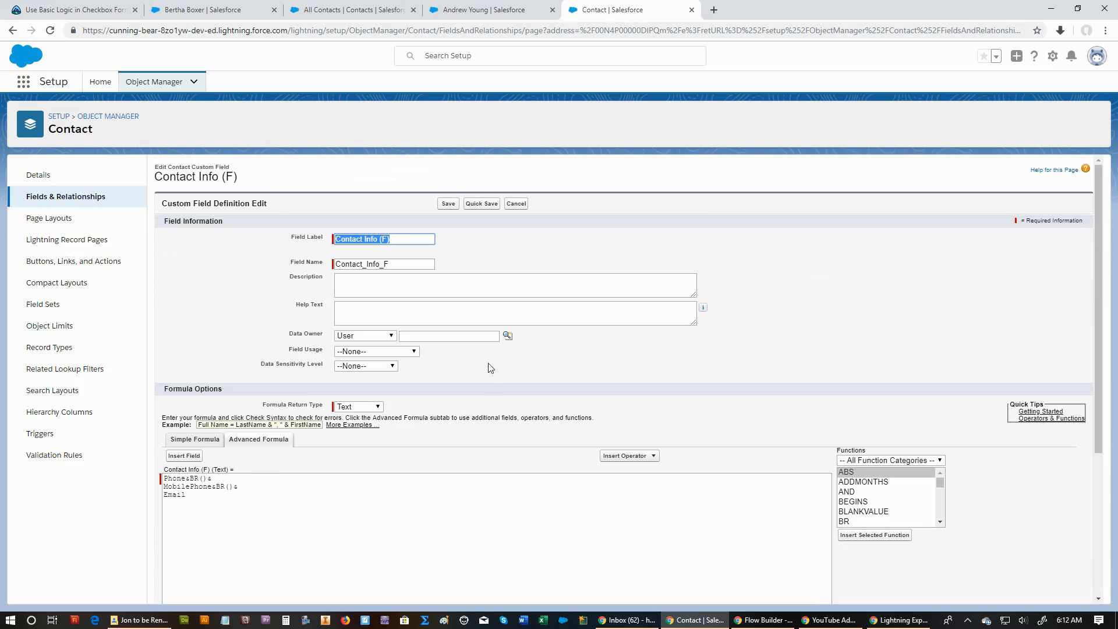
pyautogui.click(451, 204)
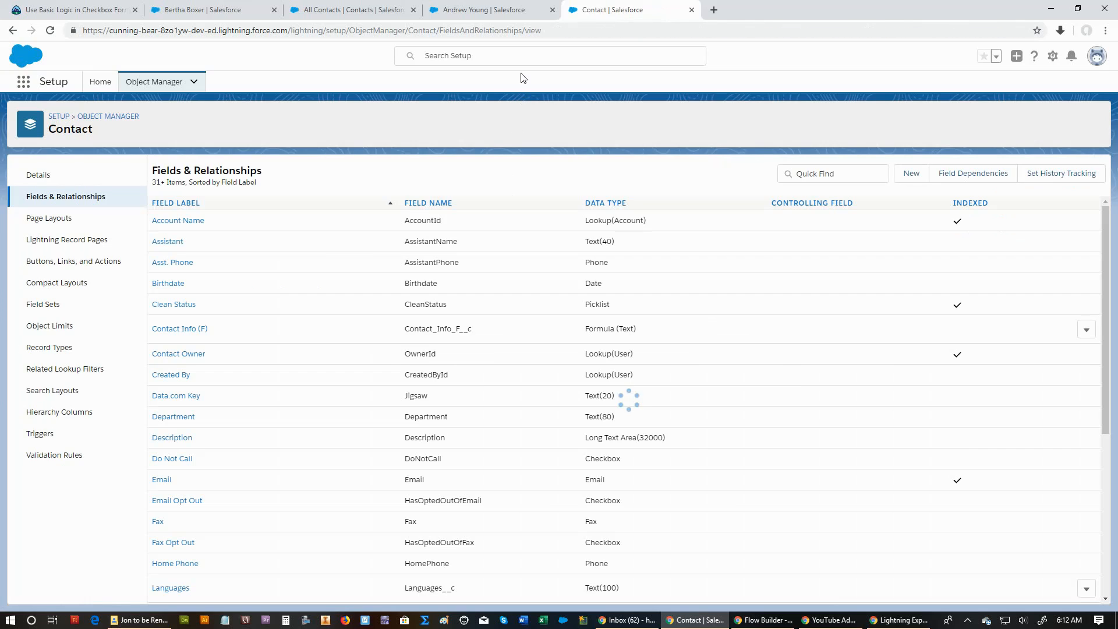
pyautogui.click(499, 12)
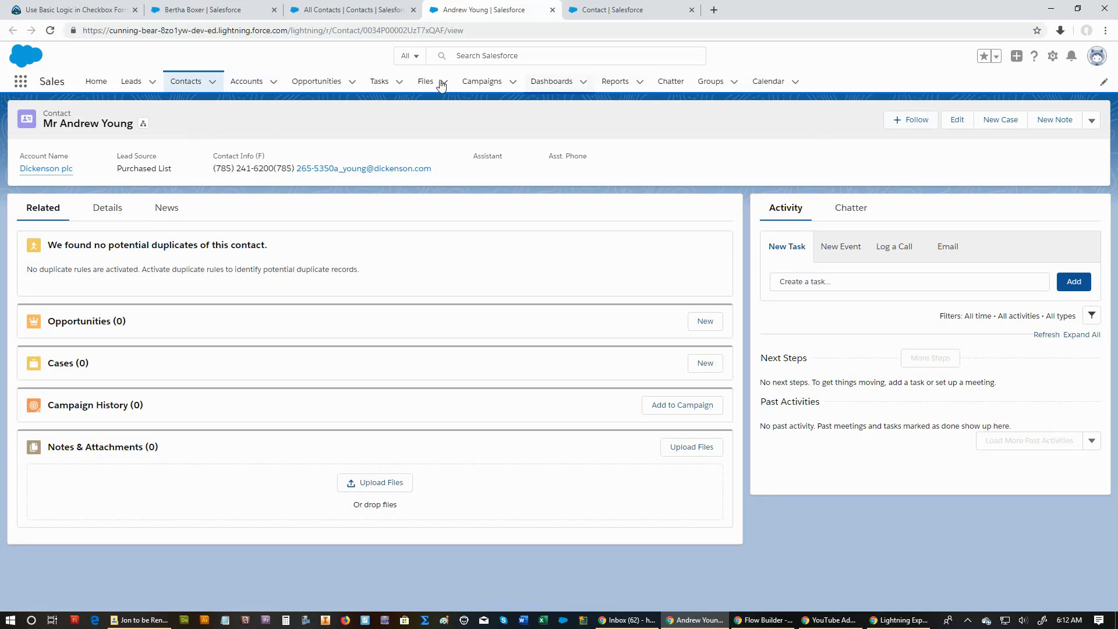
# Refresh the contact's record and open the Contact Info (F) field definition for editing.
pyautogui.click(50, 30)
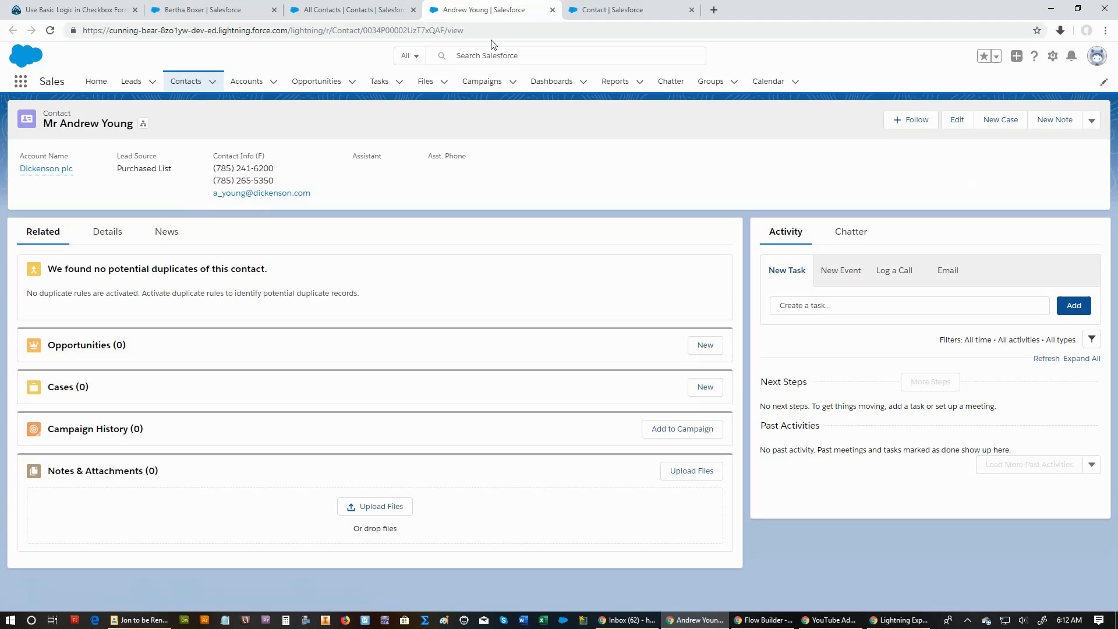
pyautogui.click(612, 10)
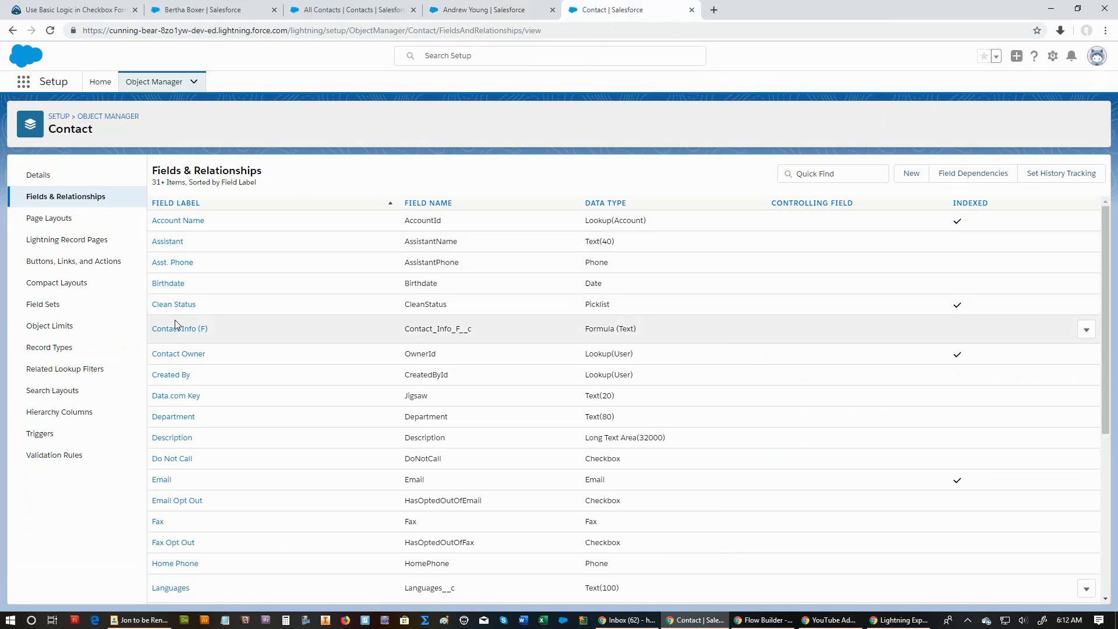
pyautogui.click(175, 328)
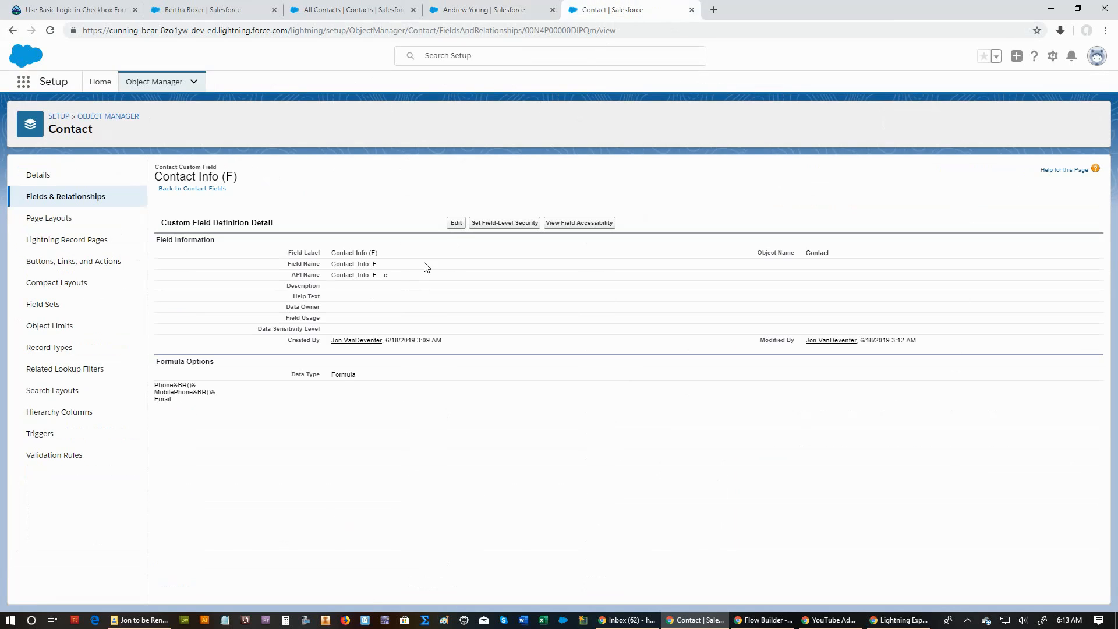
pyautogui.click(456, 223)
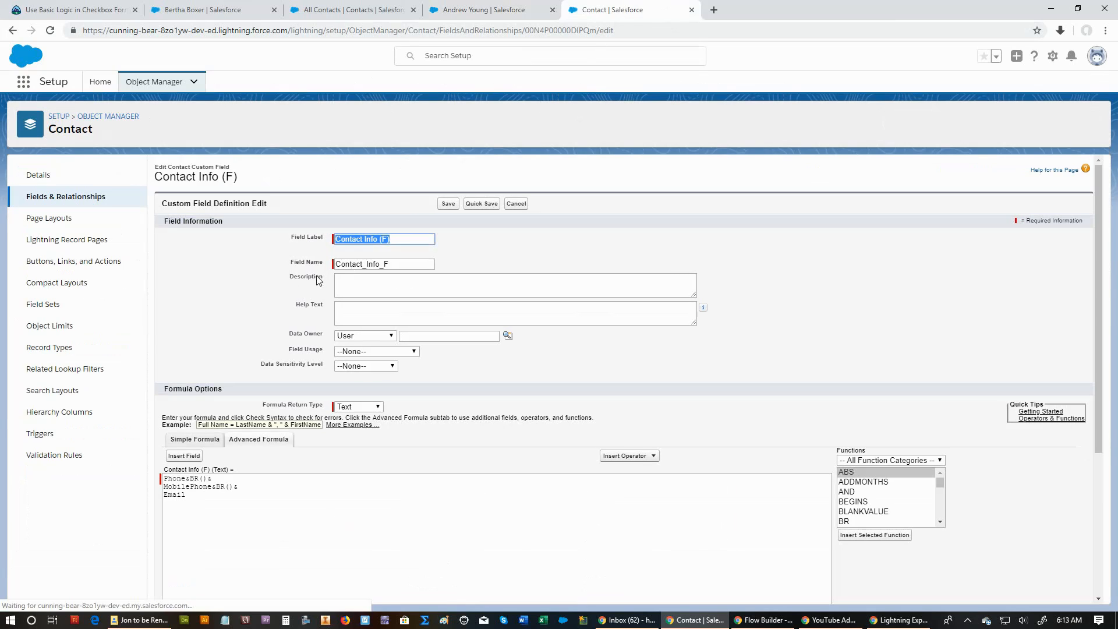
pyautogui.scroll(-1, 213, 454)
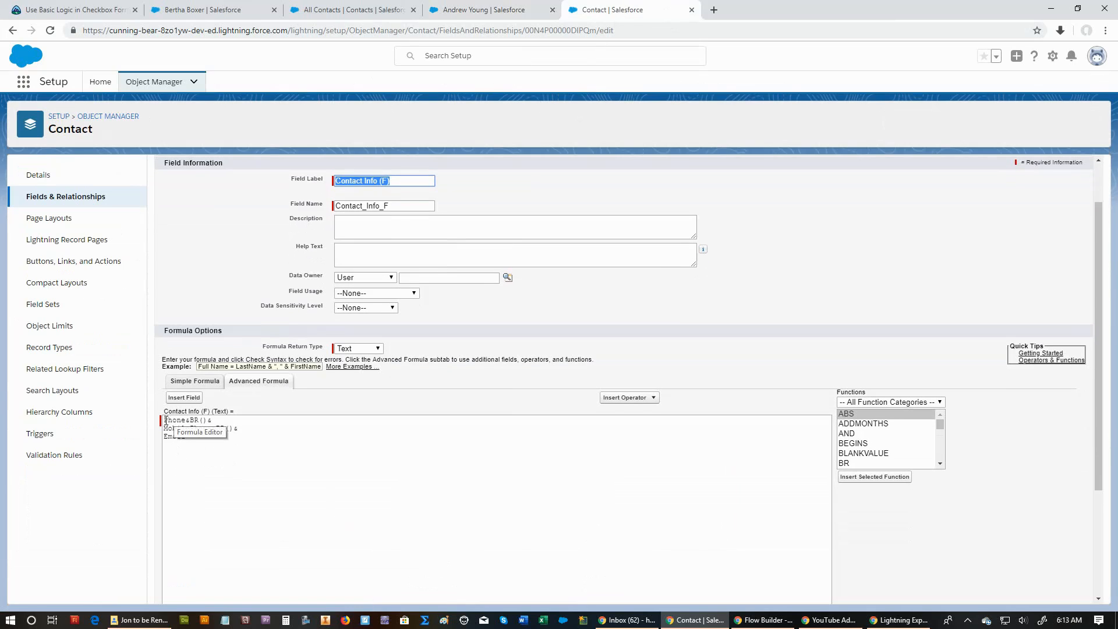
# Insert the quoted label "Phone:" before Phone in the Contact Info (F) formula.
pyautogui.click(166, 419)
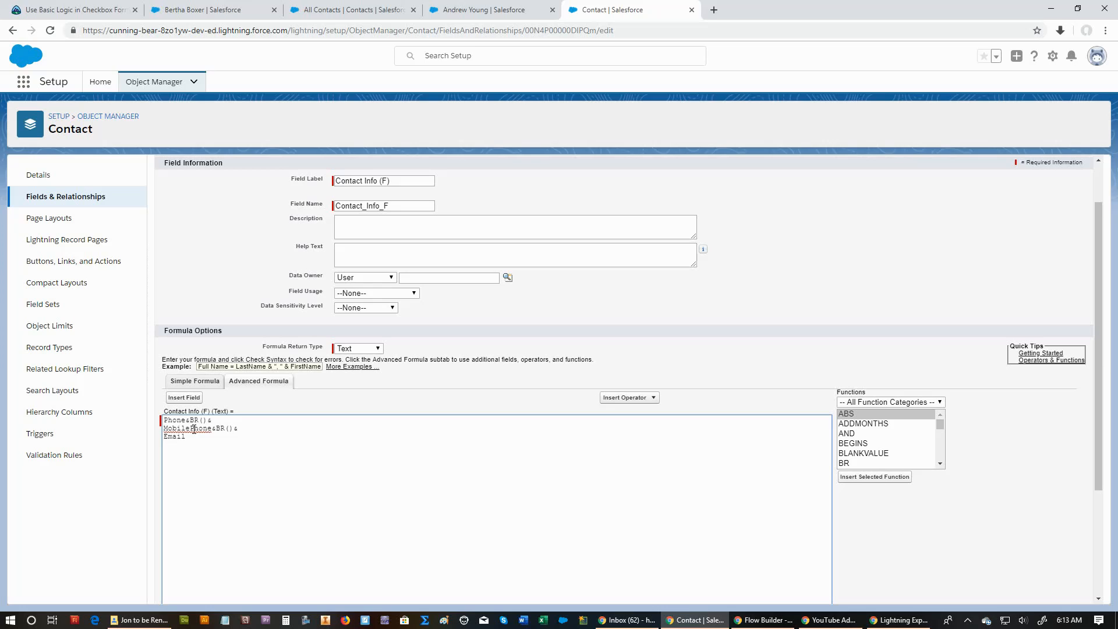
pyautogui.write('"p')
pyautogui.press('BackSpace')
pyautogui.write('PH')
pyautogui.press('BackSpace')
pyautogui.write('hone')
pyautogui.write(':')
pyautogui.write('"')
pyautogui.write('"')
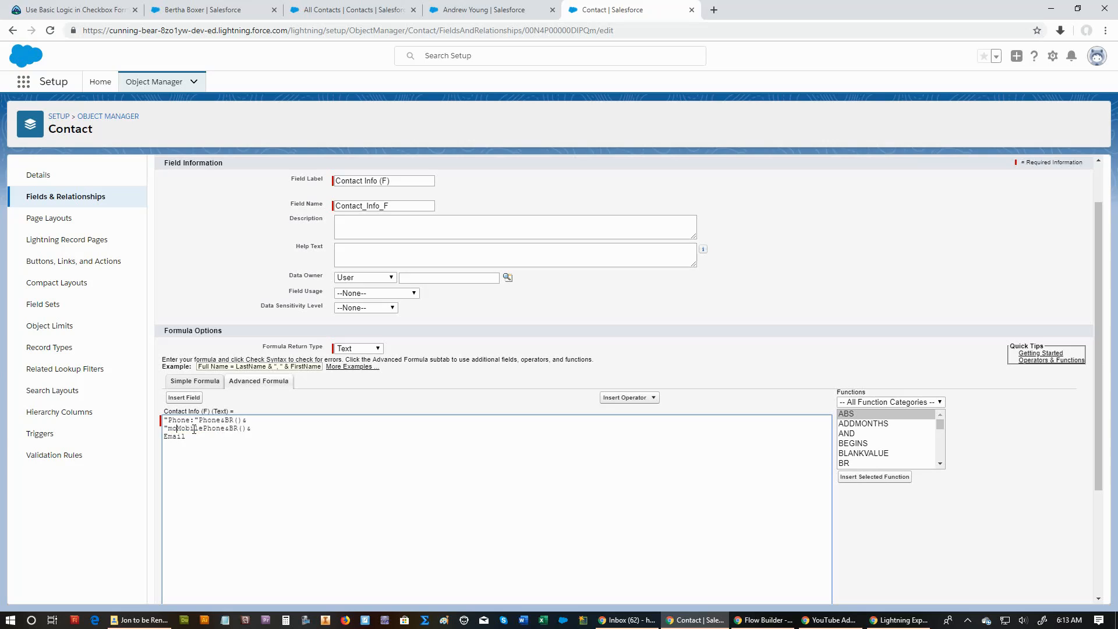
# Insert the quoted labels "Mobile" before MobilePhone and "Email" before Email in the formula.
pyautogui.click(194, 429)
pyautogui.write('"MobilePhone&BR() & ')
pyautogui.write('"Emai')
pyautogui.write('l"Email')
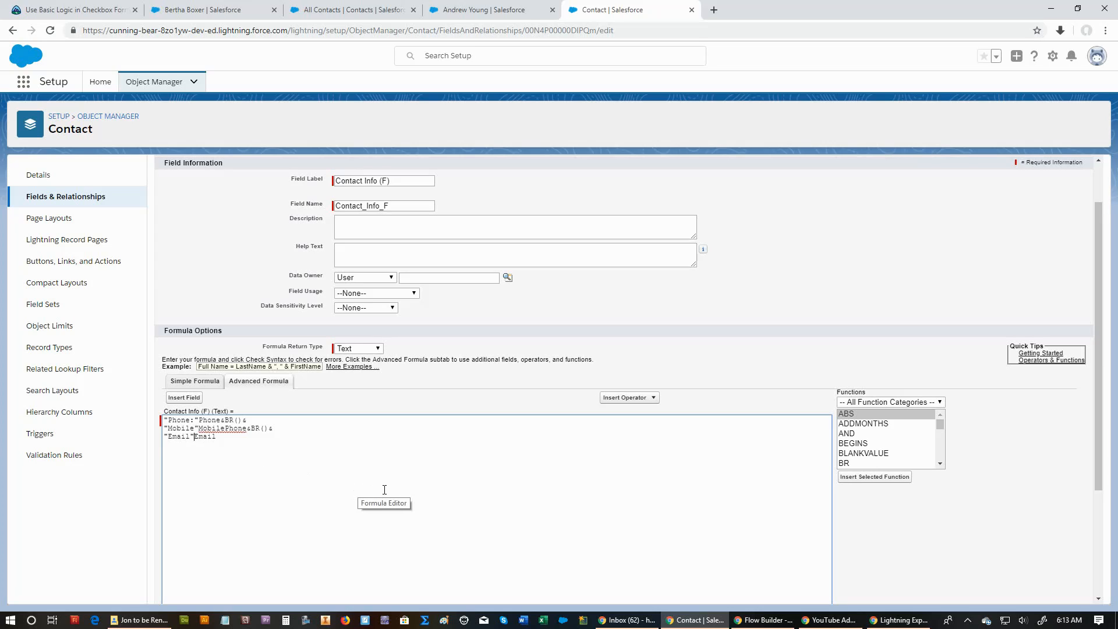
# Add a colon inside the quoted Mobile and Email labels of the formula.
pyautogui.press('Up')
pyautogui.press('Up')
pyautogui.write(':')
pyautogui.press('Down')
pyautogui.press('Left')
pyautogui.press('Left')
pyautogui.write(':')
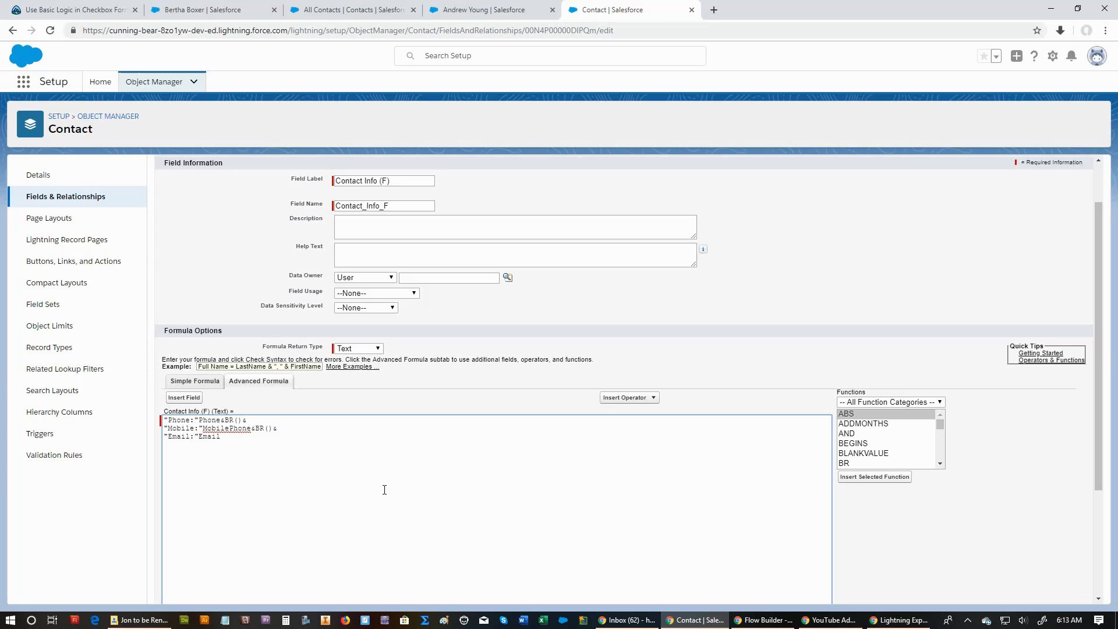
# Insert an & operator between the "Phone:" label and Phone, and check the formula's syntax.
pyautogui.press('Up')
pyautogui.hotkey('shift', 'Left')
pyautogui.hotkey('shift', 'Left')
pyautogui.hotkey('shift', 'Left')
pyautogui.hotkey('shift', 'Left')
pyautogui.press('Right')
pyautogui.write('&')
pyautogui.scroll(-3, 384, 490)
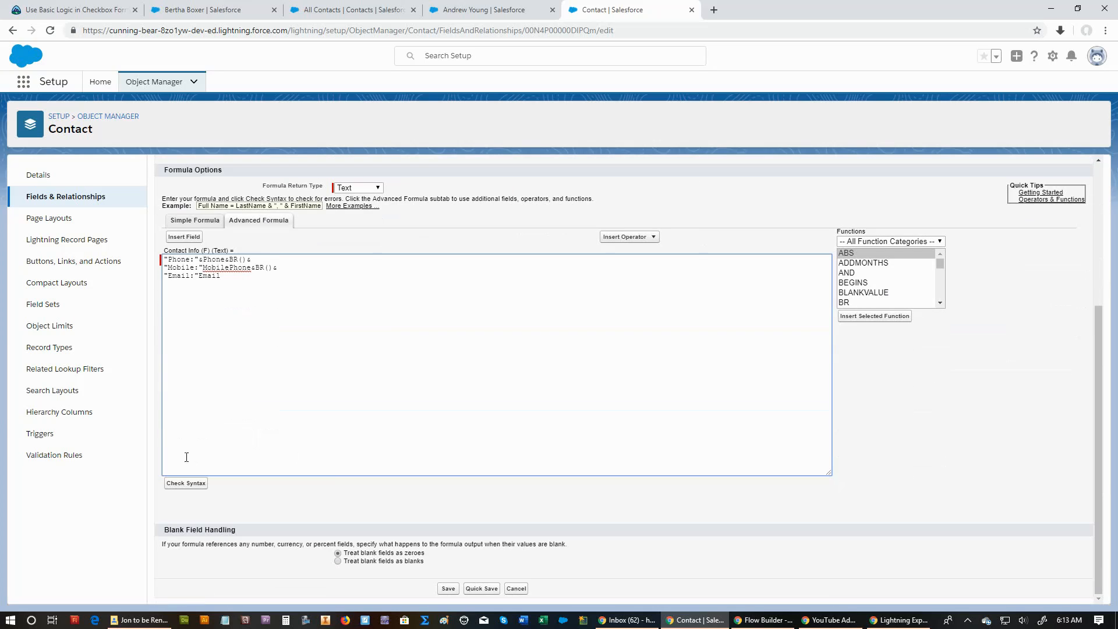
pyautogui.click(175, 483)
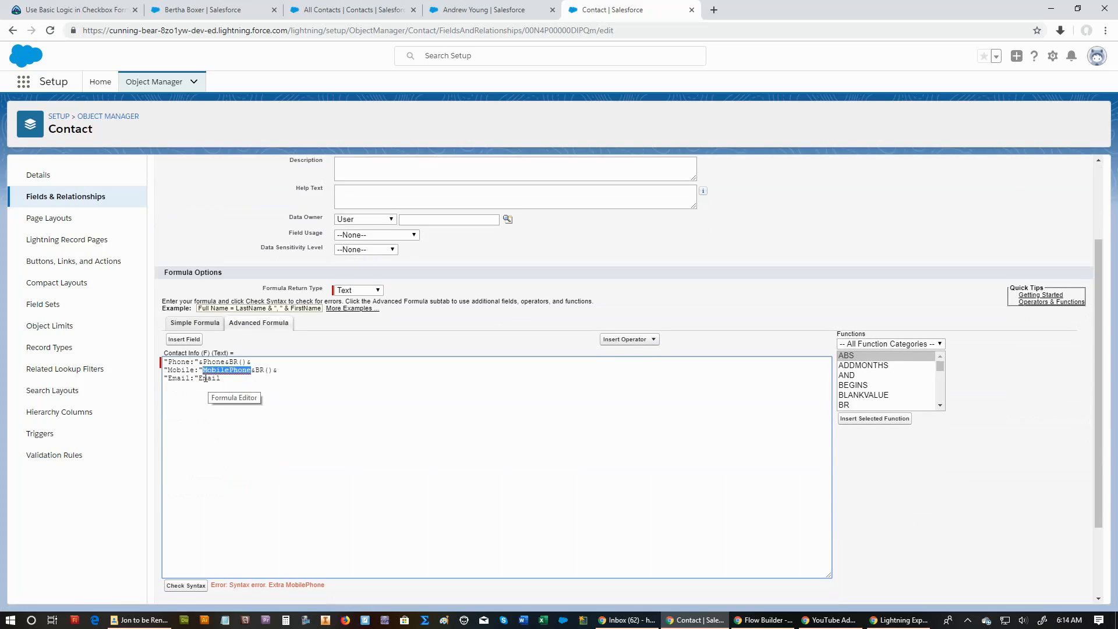
# Insert an & operator after the "Mobile:" and "Email:" labels and recheck the formula's syntax.
pyautogui.click(203, 370)
pyautogui.write('&BR()')
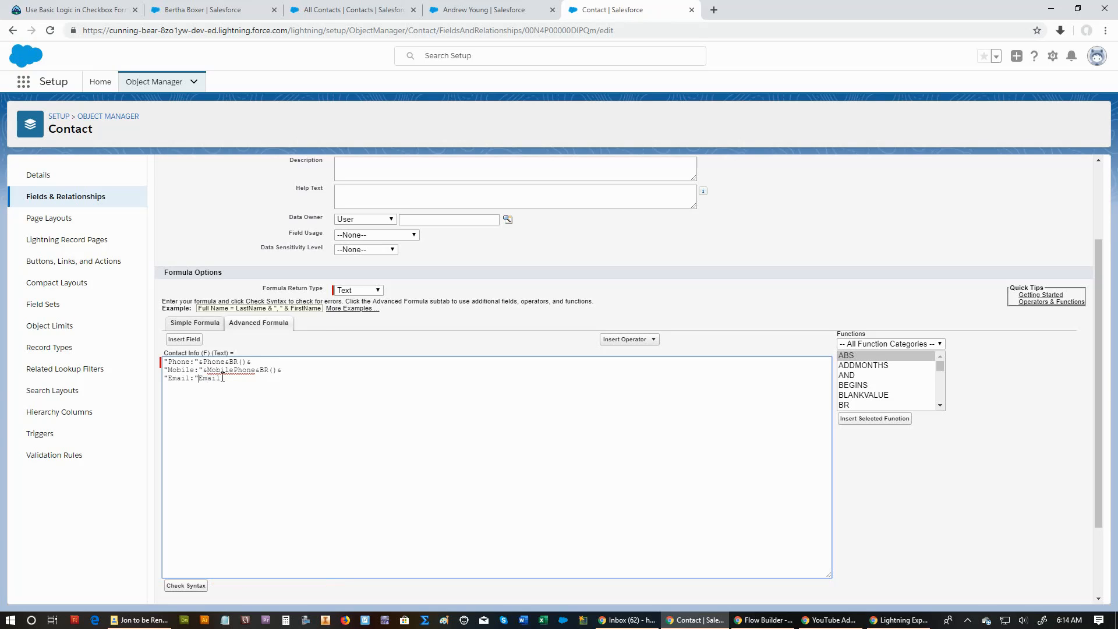
pyautogui.write('&')
pyautogui.scroll(-2, 220, 378)
pyautogui.click(195, 483)
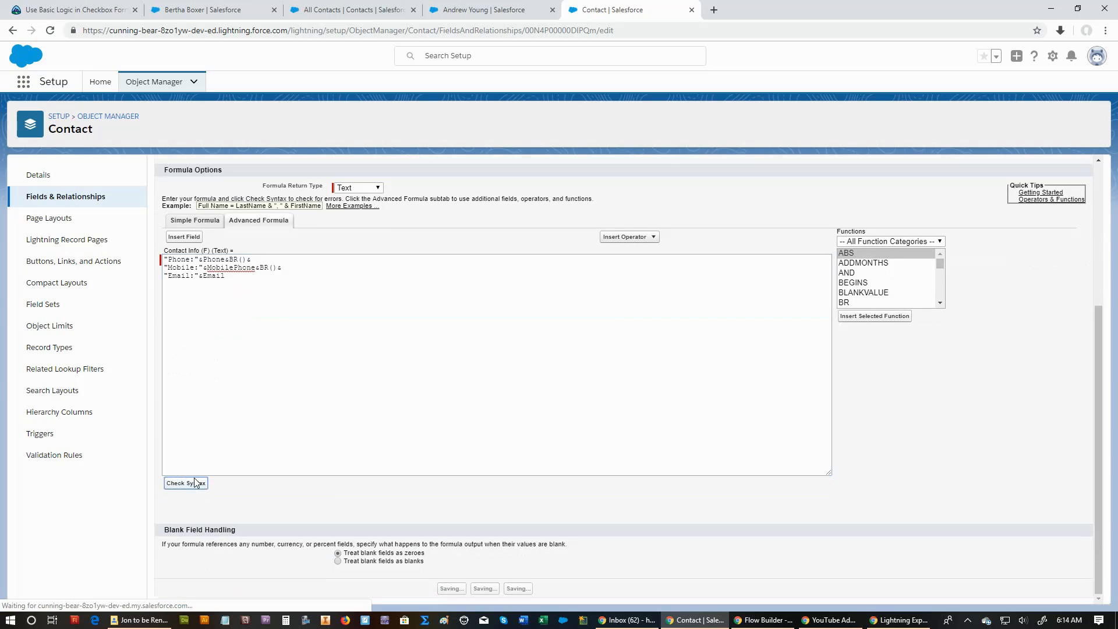
pyautogui.scroll(-4, 250, 484)
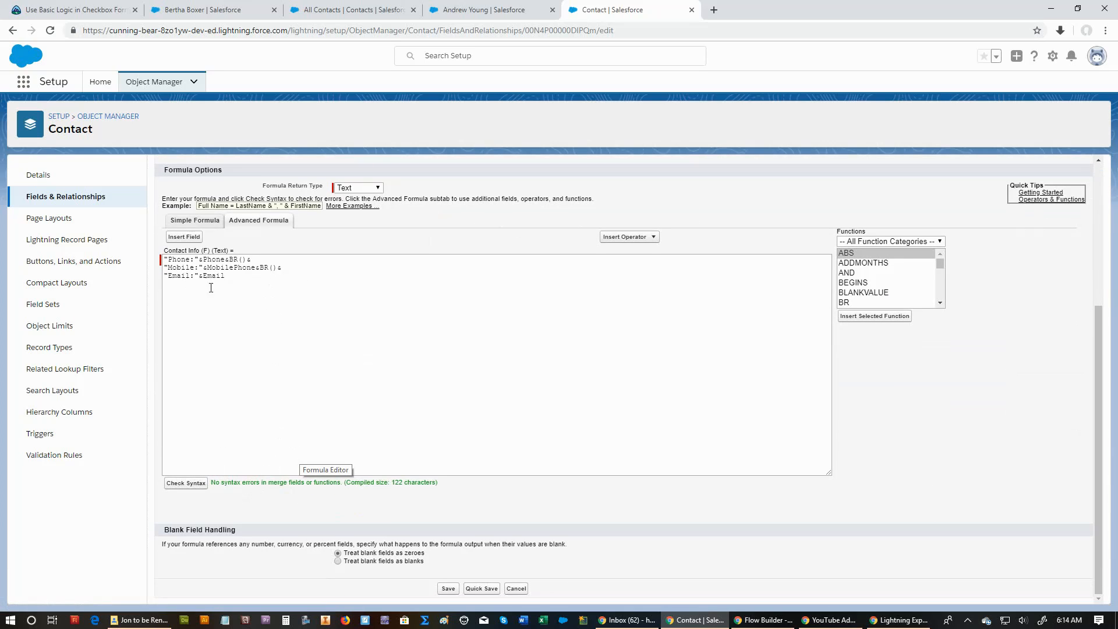
# Refresh the contact's record, return to the Contact Info (F) field and save its edited formula.
pyautogui.click(475, 11)
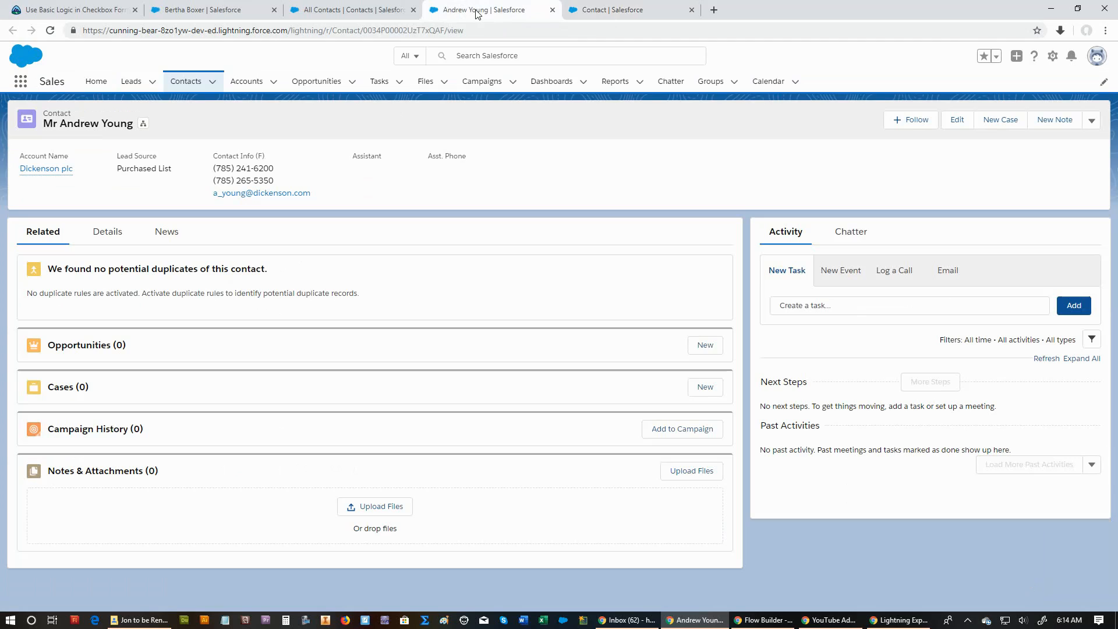
pyautogui.click(51, 32)
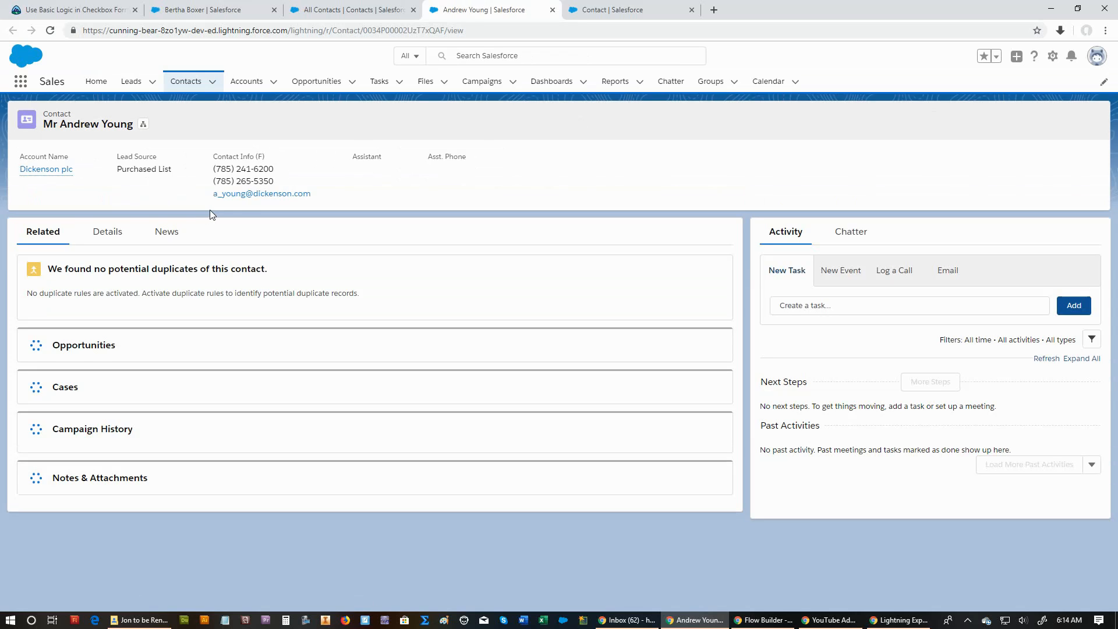
pyautogui.click(633, 17)
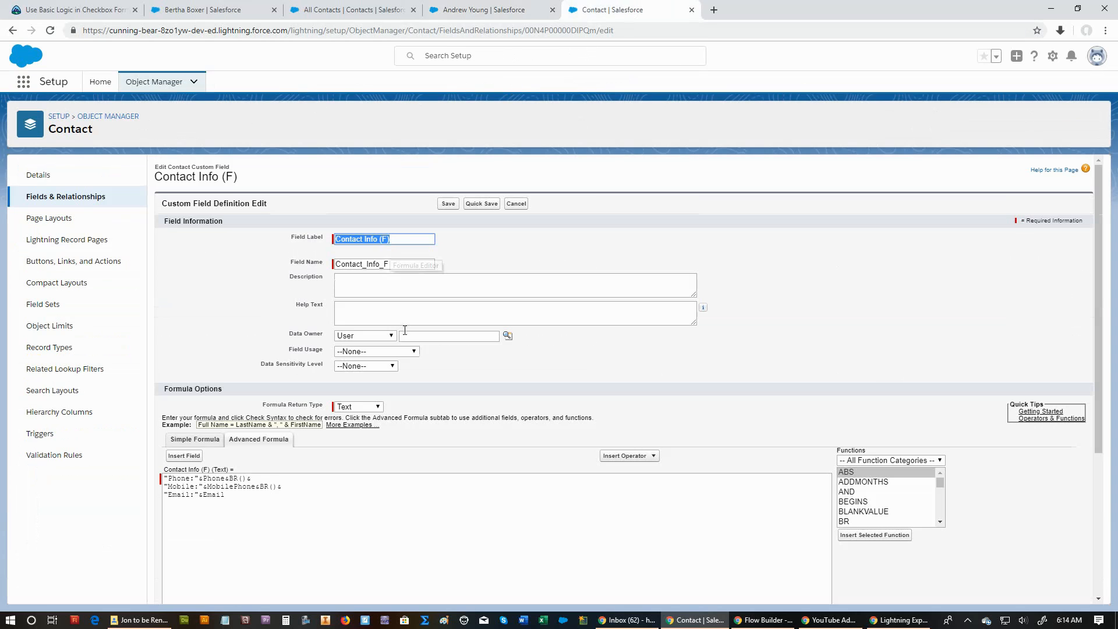
pyautogui.click(450, 203)
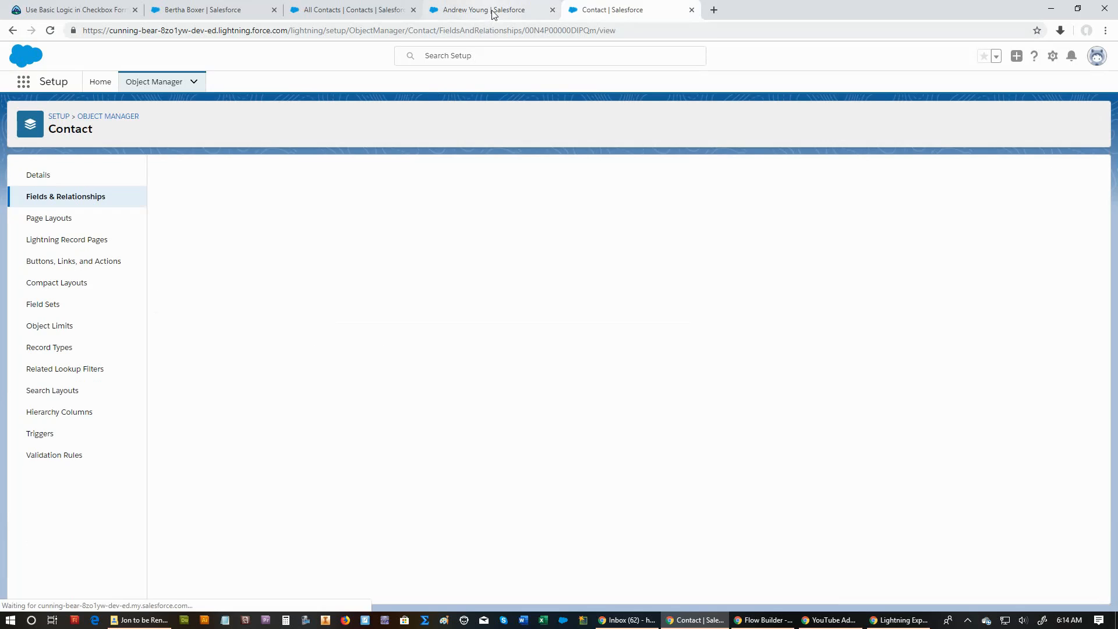
# Reload the contact's record, compare it with the saved formula, and open and cancel the contact's edit form to check the labels.
pyautogui.click(493, 13)
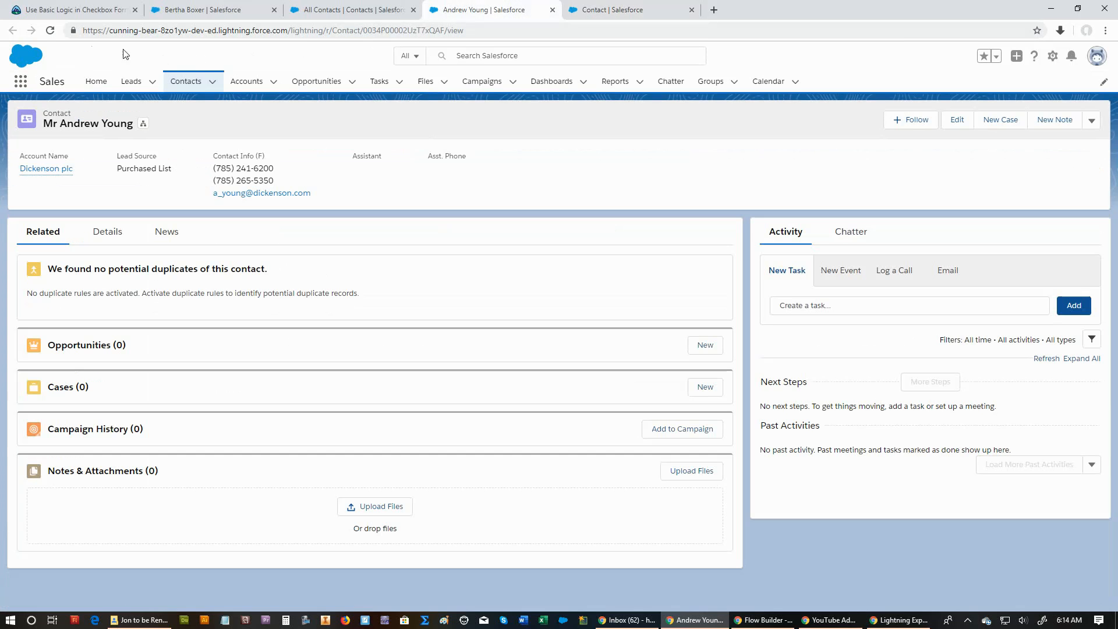
pyautogui.click(51, 30)
pyautogui.click(50, 32)
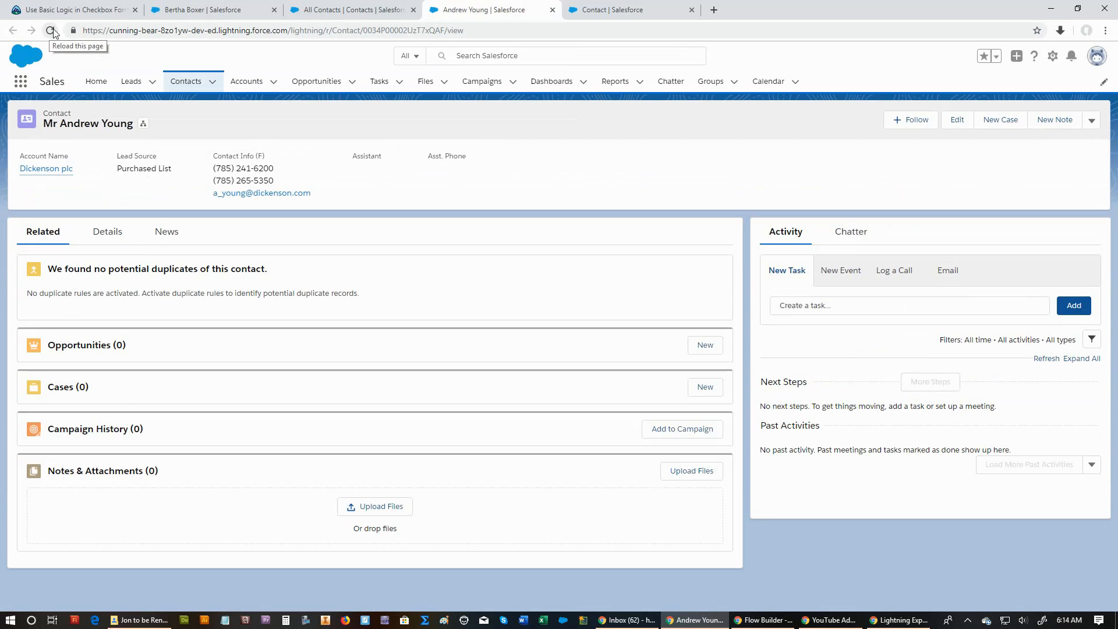
pyautogui.click(628, 15)
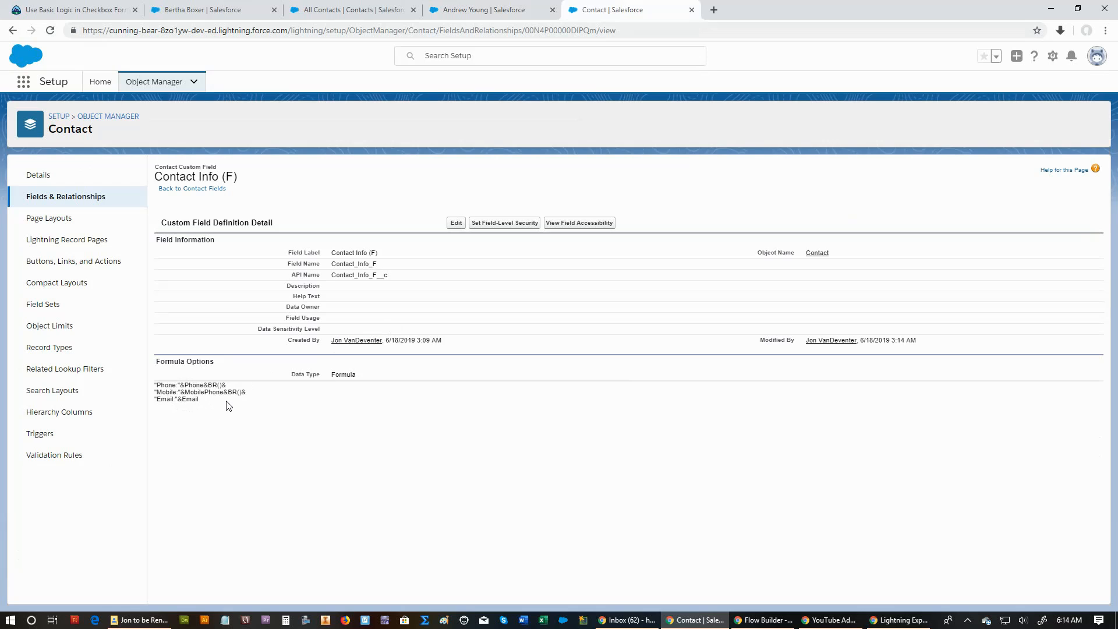
pyautogui.click(500, 10)
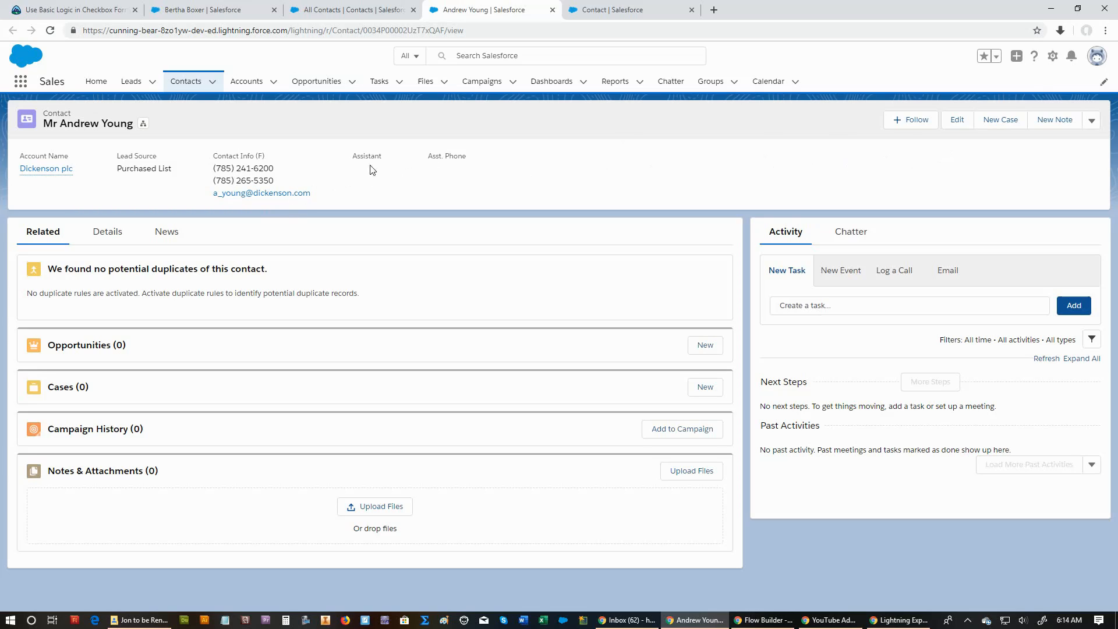
pyautogui.click(958, 120)
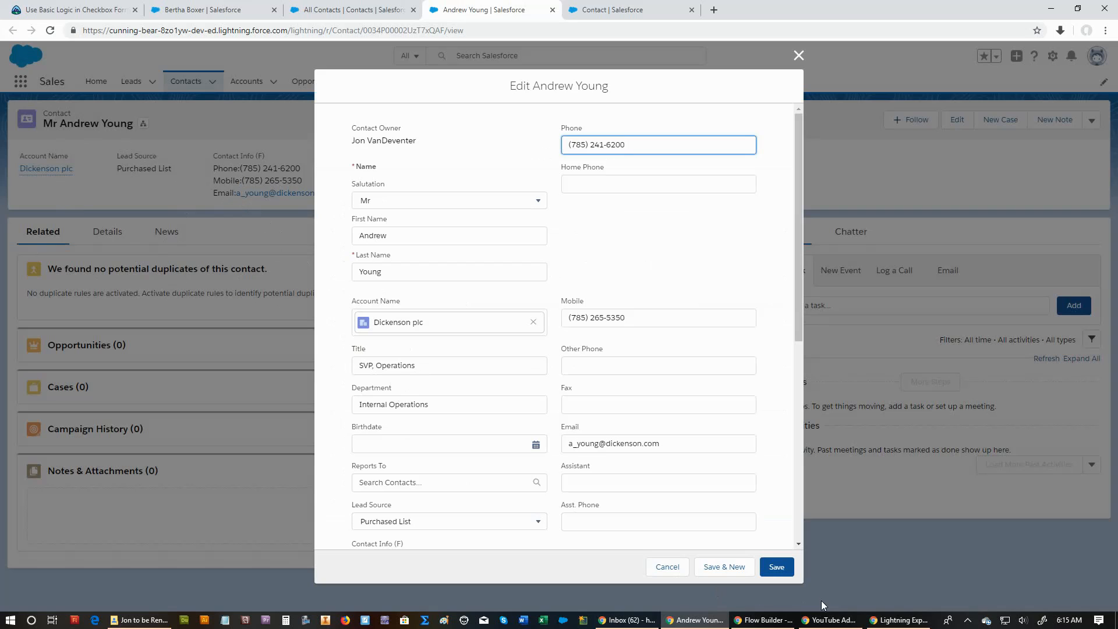
pyautogui.click(669, 564)
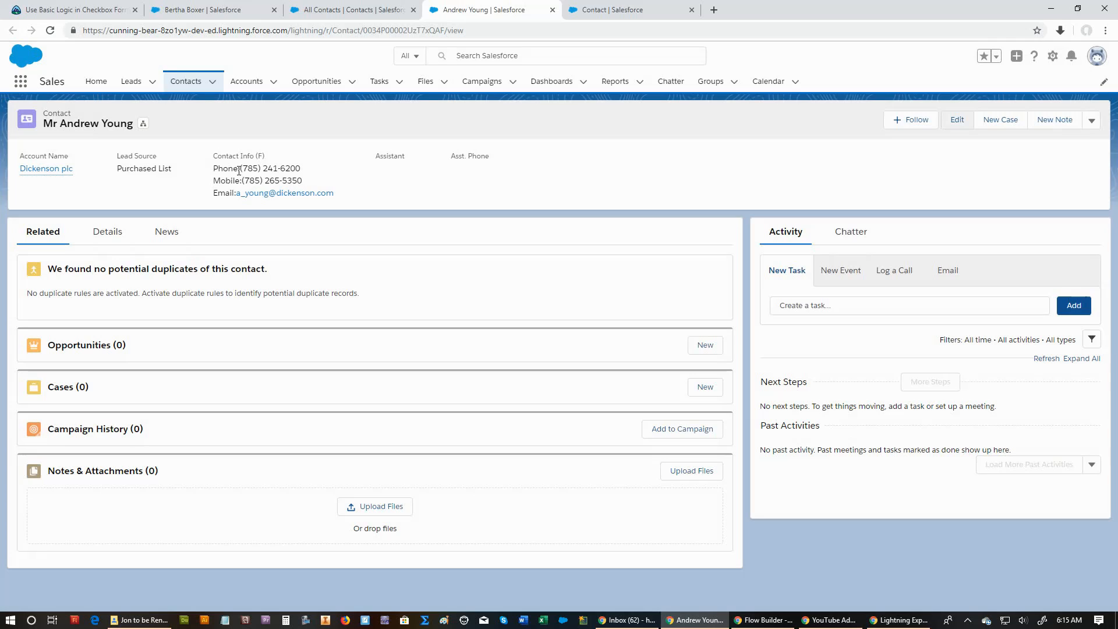
# Edit the Contact Info (F) formula, adding spaces around the & after "Phone:" and a space after the colon inside the Mobile label.
pyautogui.click(611, 10)
pyautogui.click(456, 223)
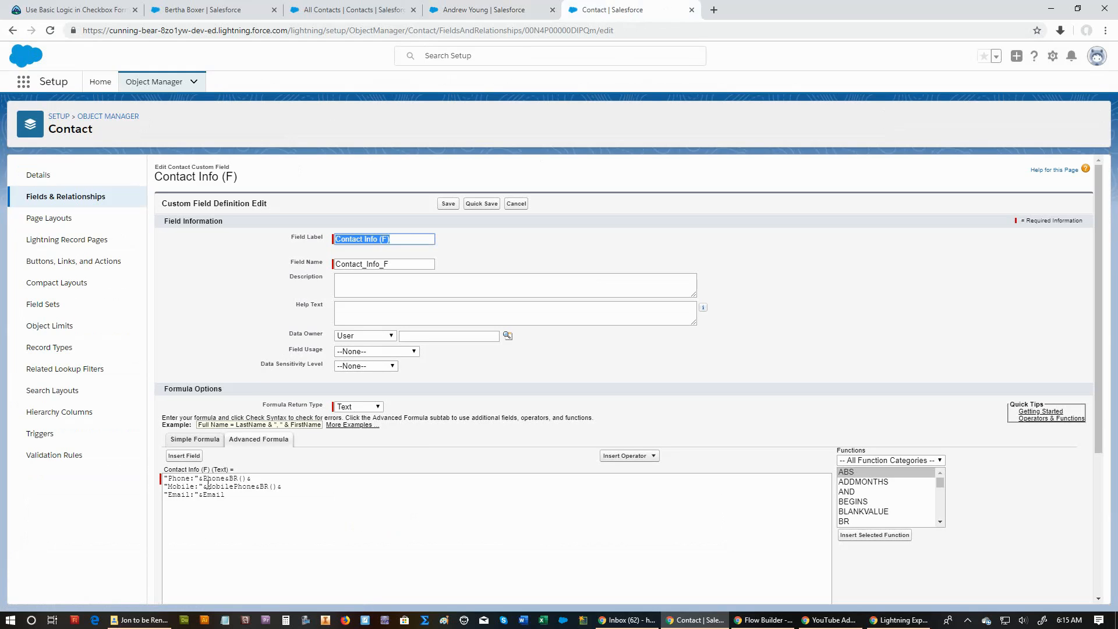
pyautogui.click(197, 478)
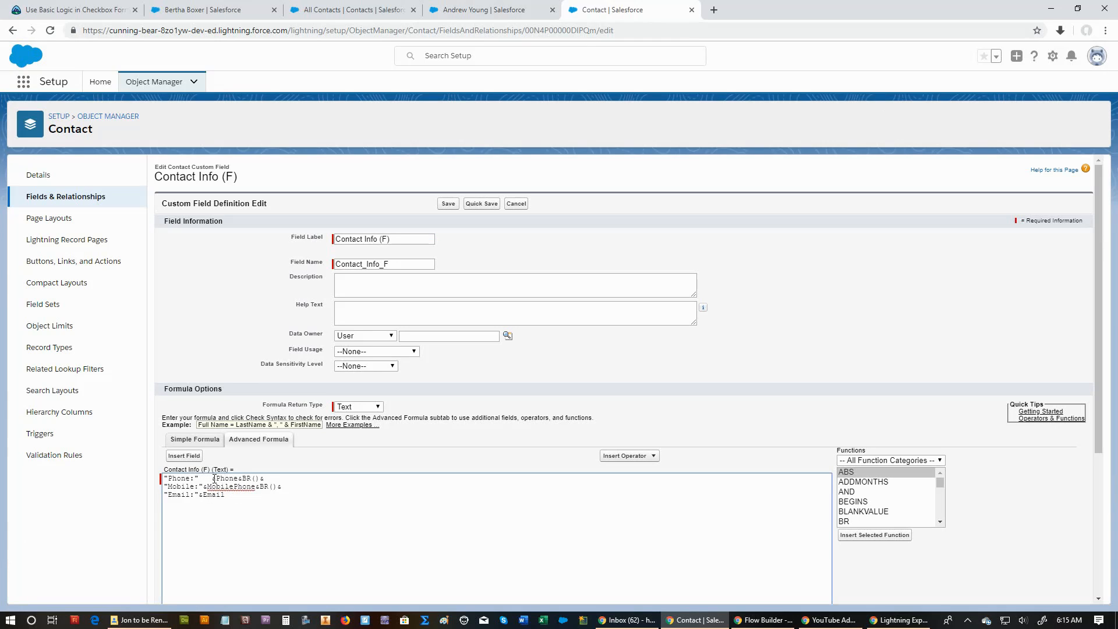
pyautogui.click(216, 479)
pyautogui.click(197, 487)
pyautogui.write(':')
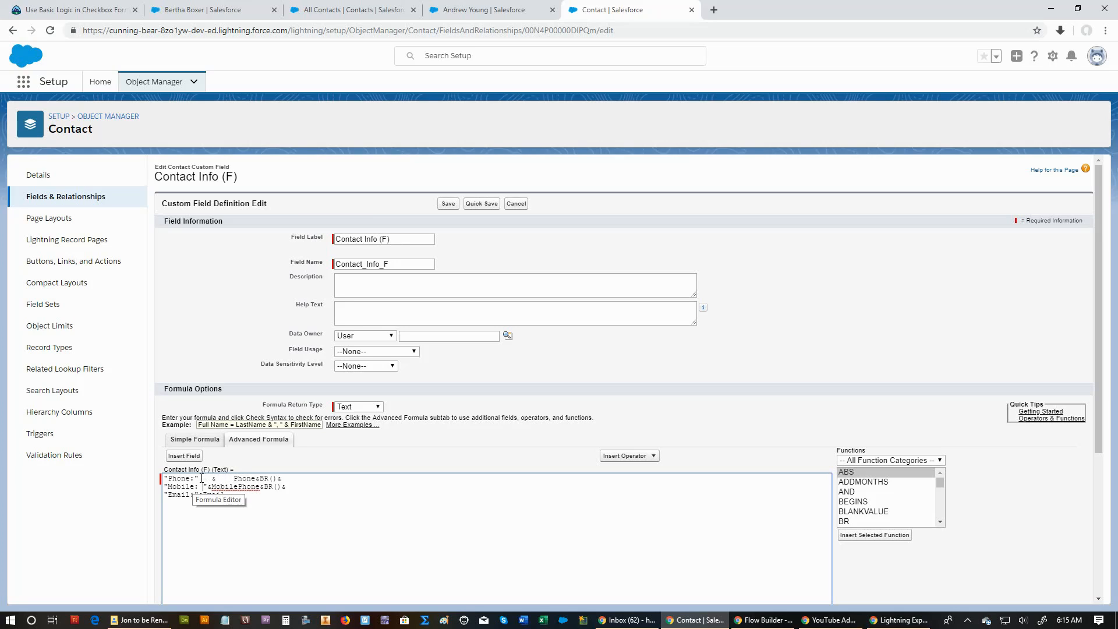
# Save the Contact Info (F) field and reload the contact's record to examine the label spacing.
pyautogui.click(447, 203)
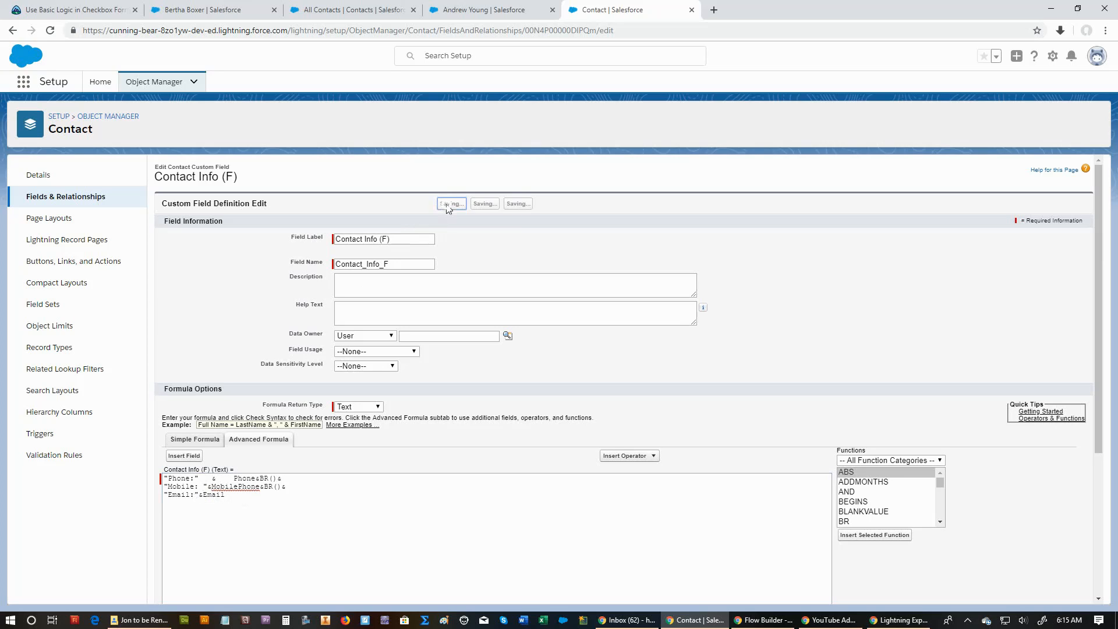
pyautogui.click(466, 9)
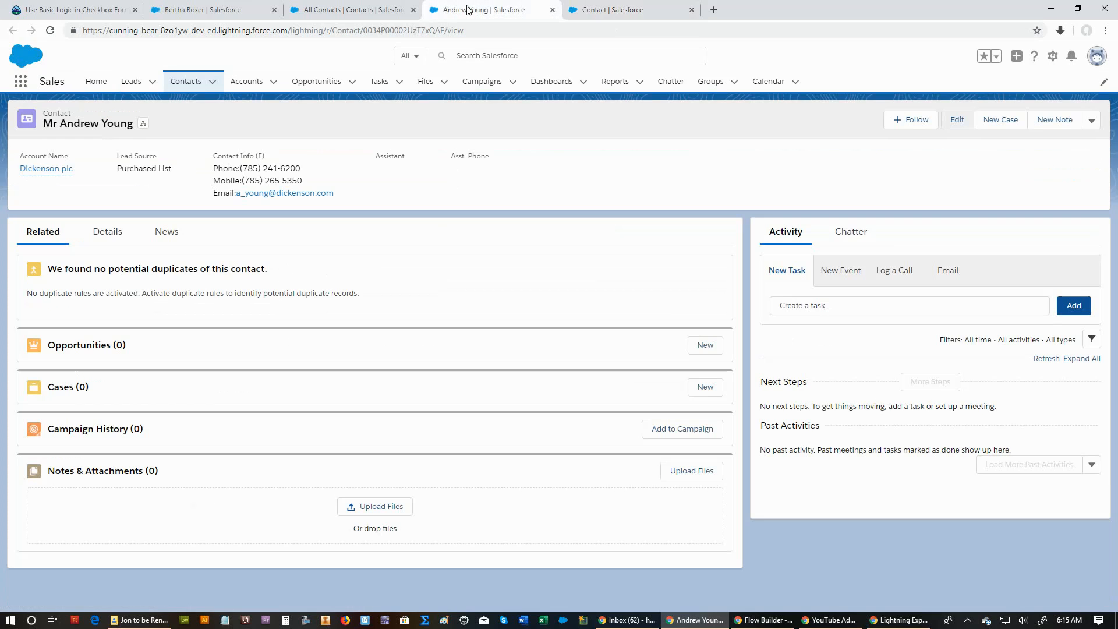
pyautogui.click(51, 31)
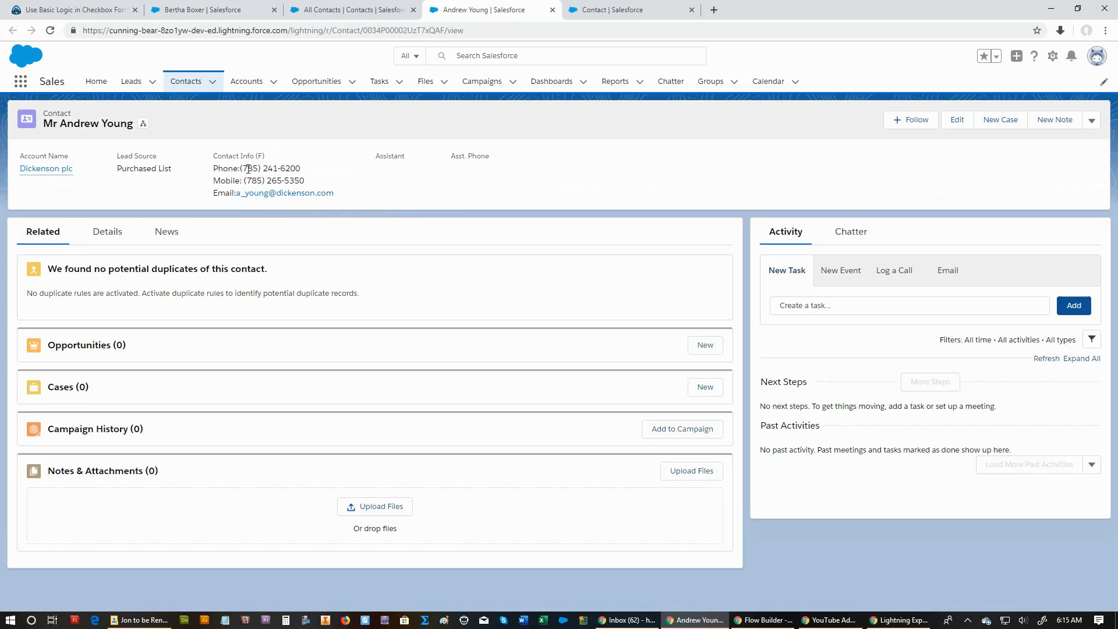
# Reopen the Contact Info (F) formula and add a space after the colon inside the Phone and Email labels.
pyautogui.click(617, 10)
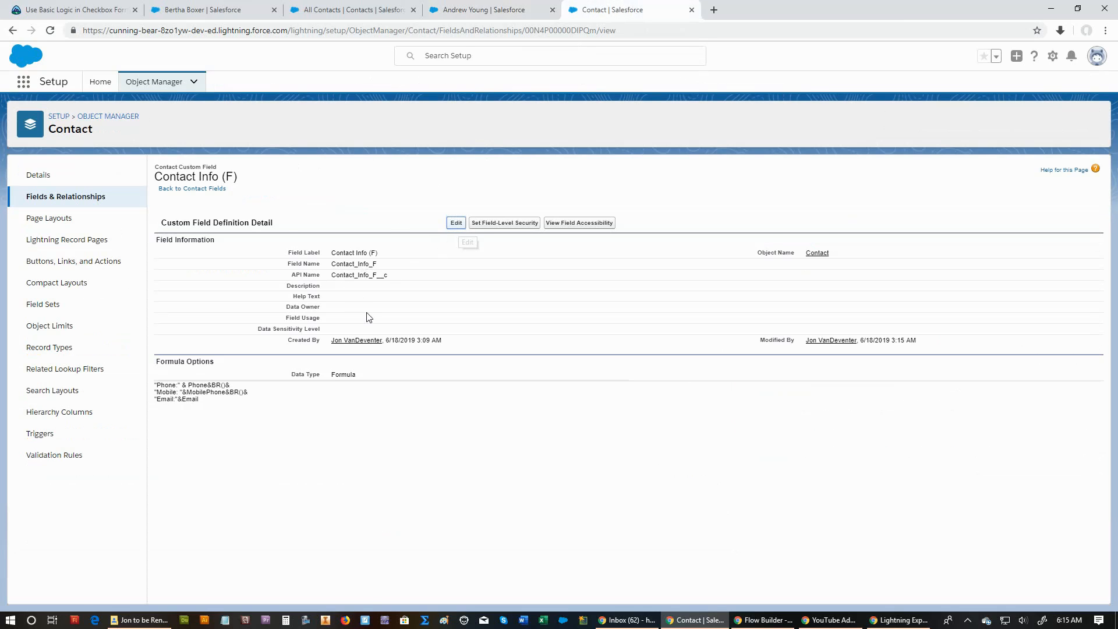
pyautogui.click(456, 223)
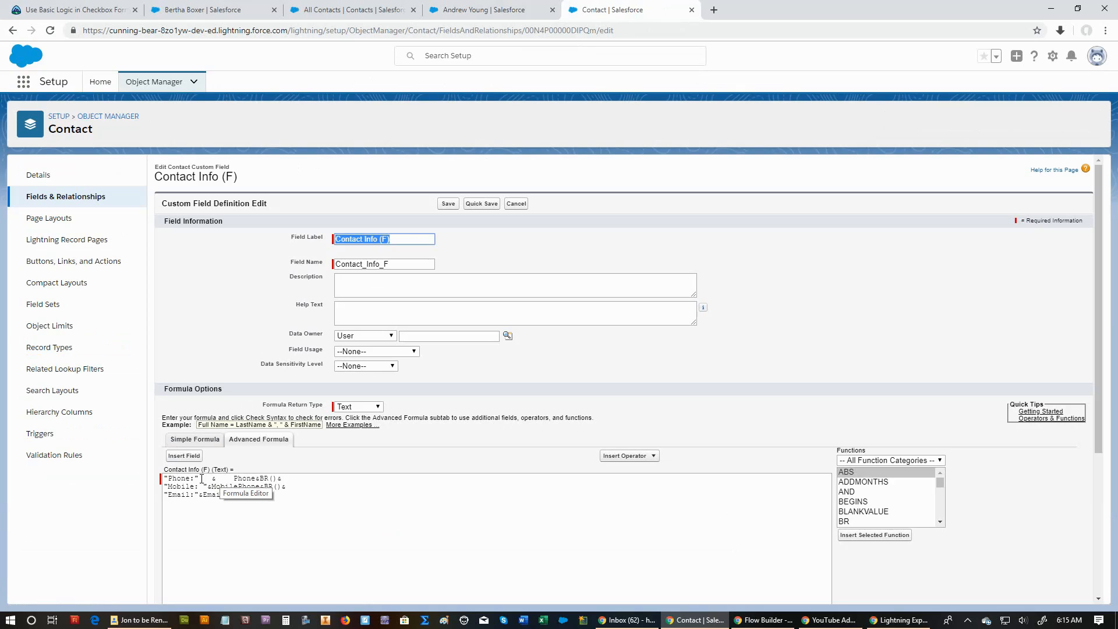
pyautogui.click(195, 479)
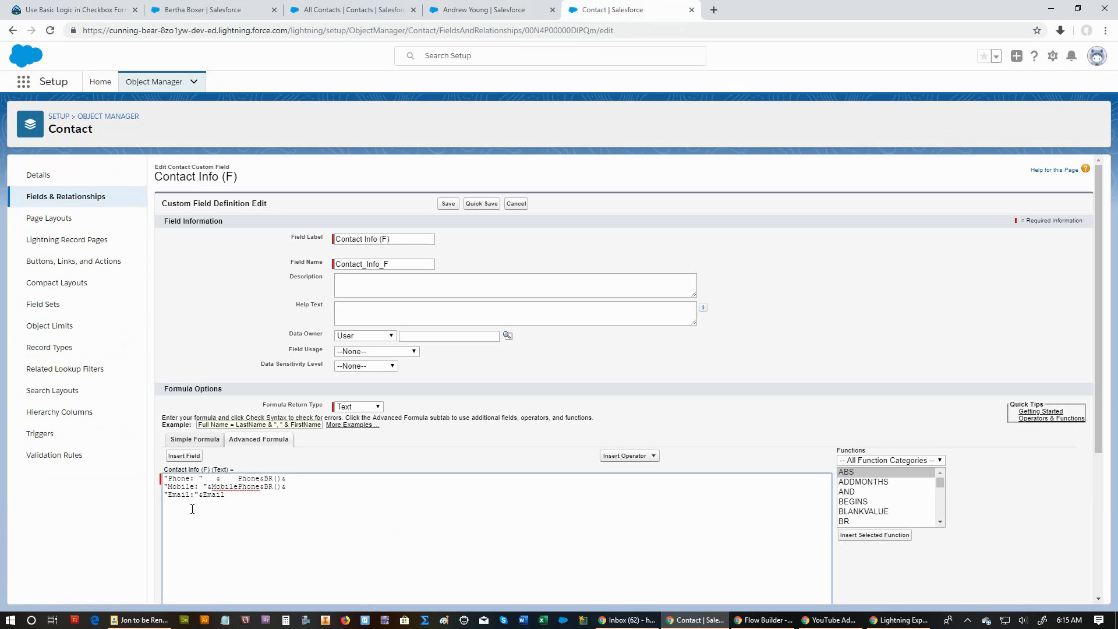
pyautogui.click(197, 495)
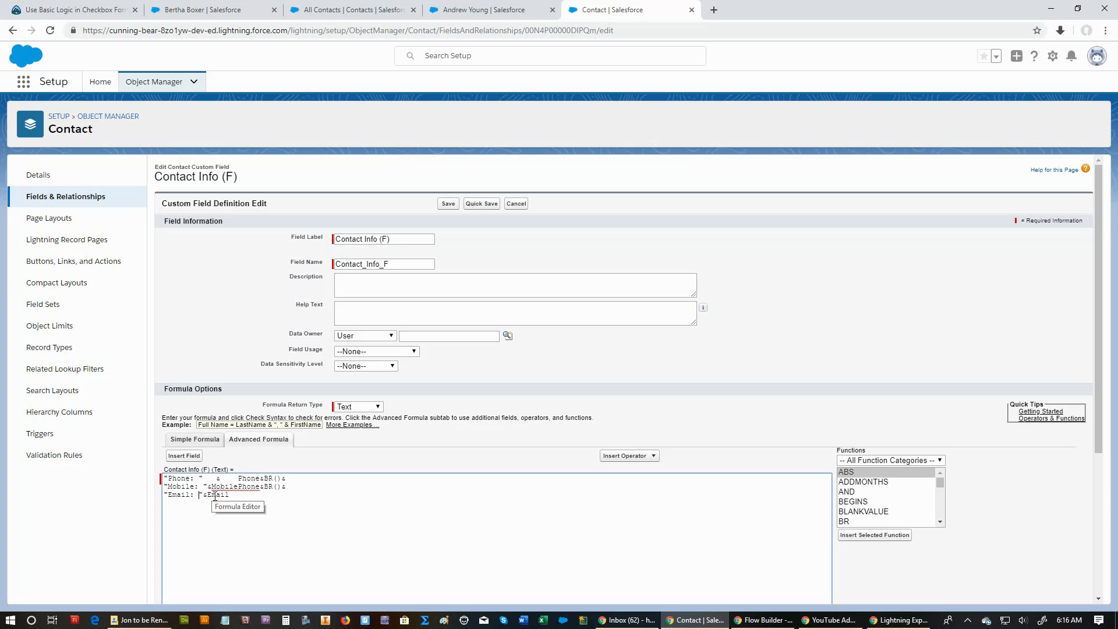
# Remove the extra spaces around the & between the "Phone: " label and Phone in the formula.
pyautogui.press('Delete')
pyautogui.press('Delete')
pyautogui.press('Delete')
pyautogui.press('Delete')
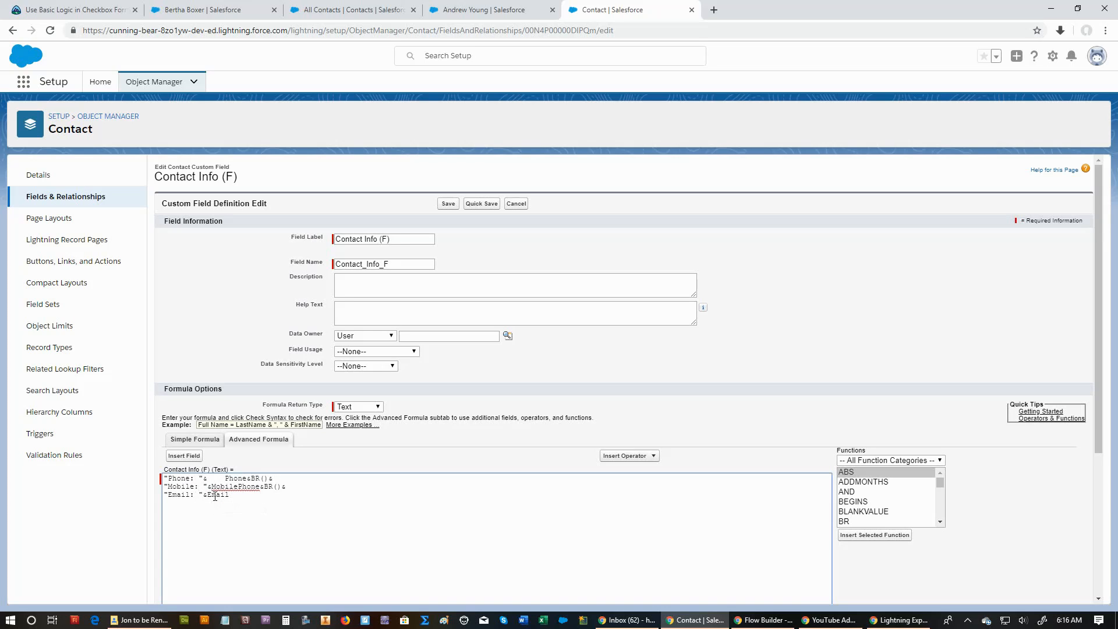
pyautogui.write('&')
pyautogui.press('Delete')
pyautogui.press('Delete')
pyautogui.press('Delete')
pyautogui.press('Delete')
# Save the Contact Info (F) field, then open and close the contact's edit form to check the record's updated contact info.
pyautogui.click(451, 204)
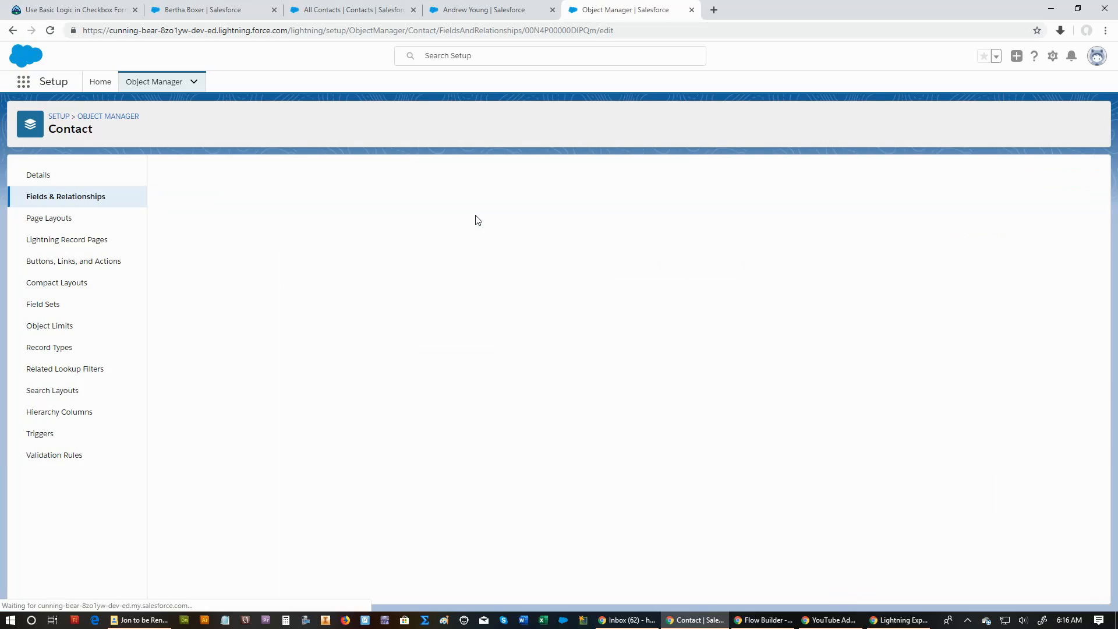
pyautogui.click(485, 11)
pyautogui.click(960, 121)
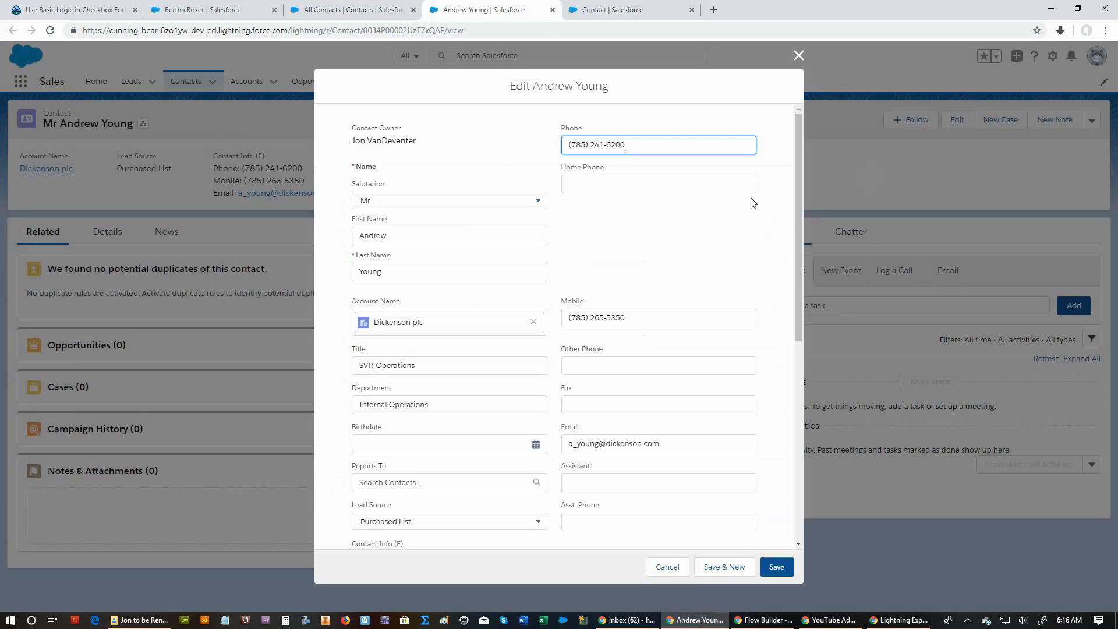
pyautogui.click(800, 56)
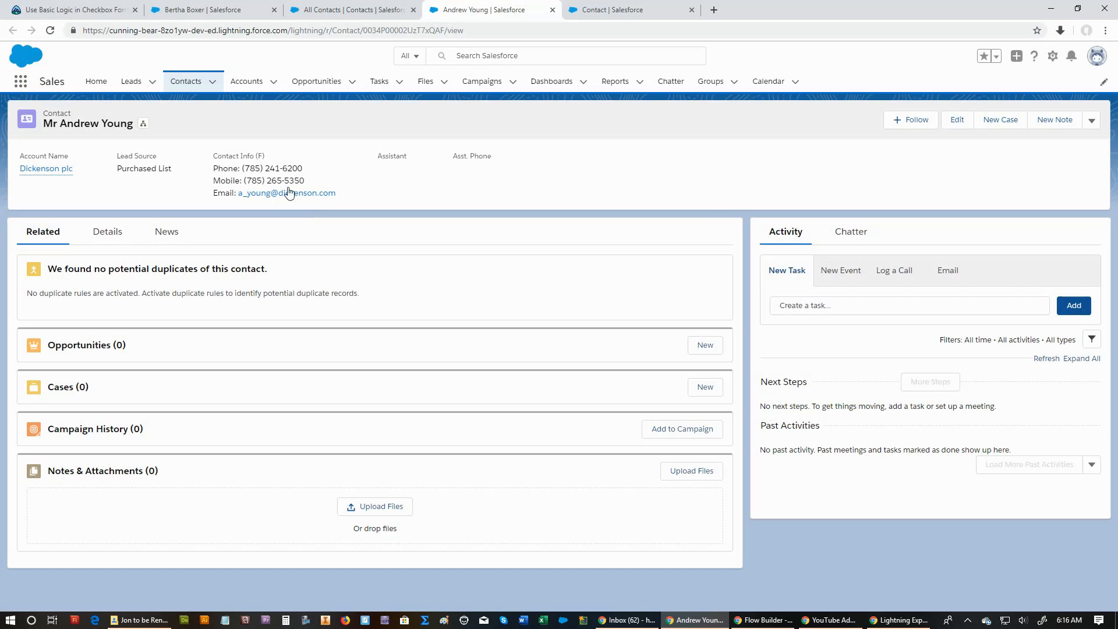